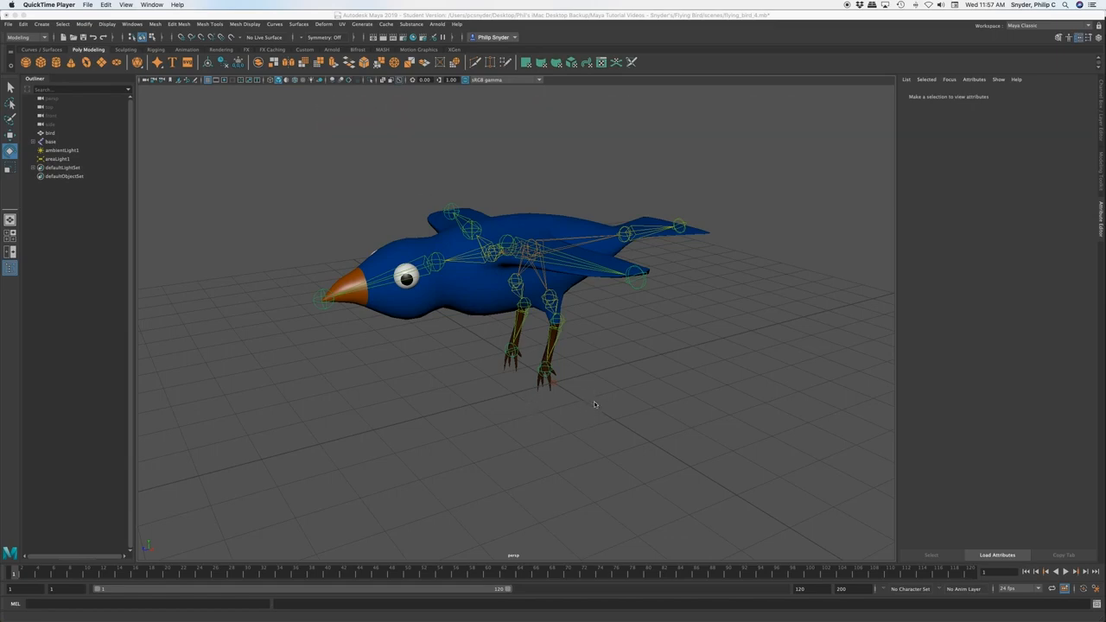
mouse_move(599, 404)
left_mouse_down("alt")
mouse_move(562, 402)
mouse_move(615, 395)
mouse_move(556, 395)
mouse_move(606, 401)
left_mouse_up("alt")
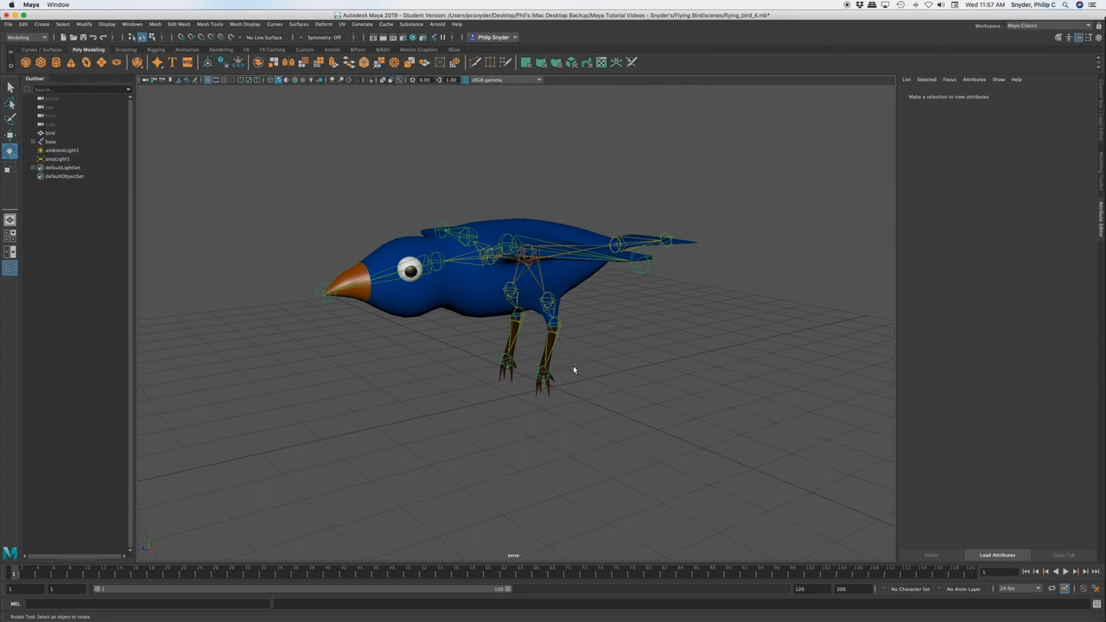
mouse_move(560, 380)
left_mouse_down("alt")
mouse_move(563, 393)
mouse_move(602, 385)
mouse_move(543, 375)
mouse_move(560, 371)
mouse_move(559, 380)
left_mouse_up("alt")
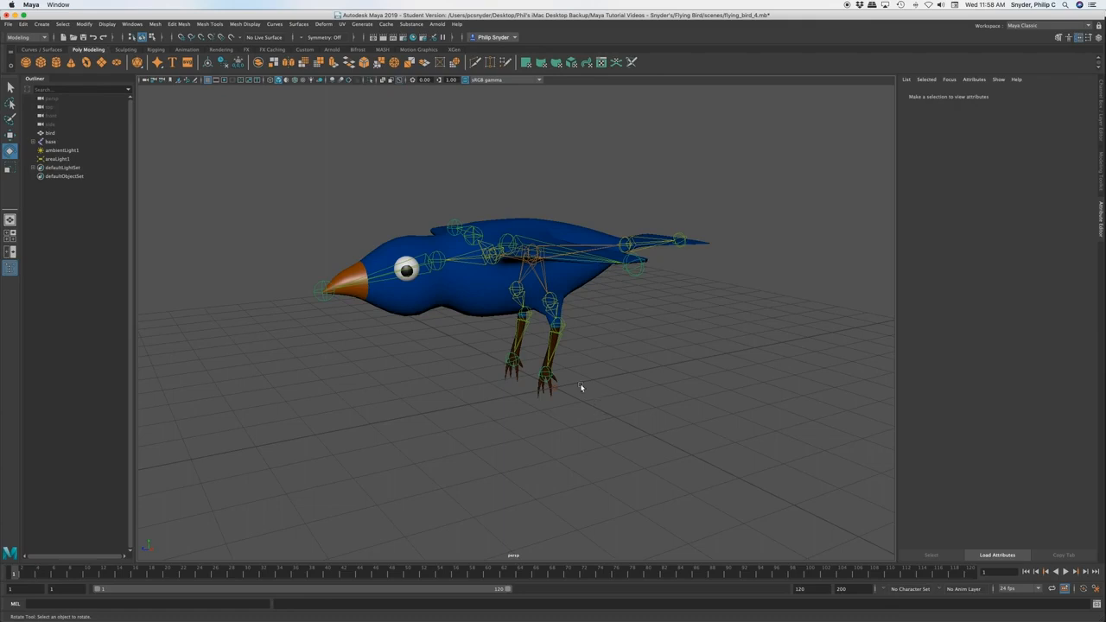
scroll(580, 388, "up", 5)
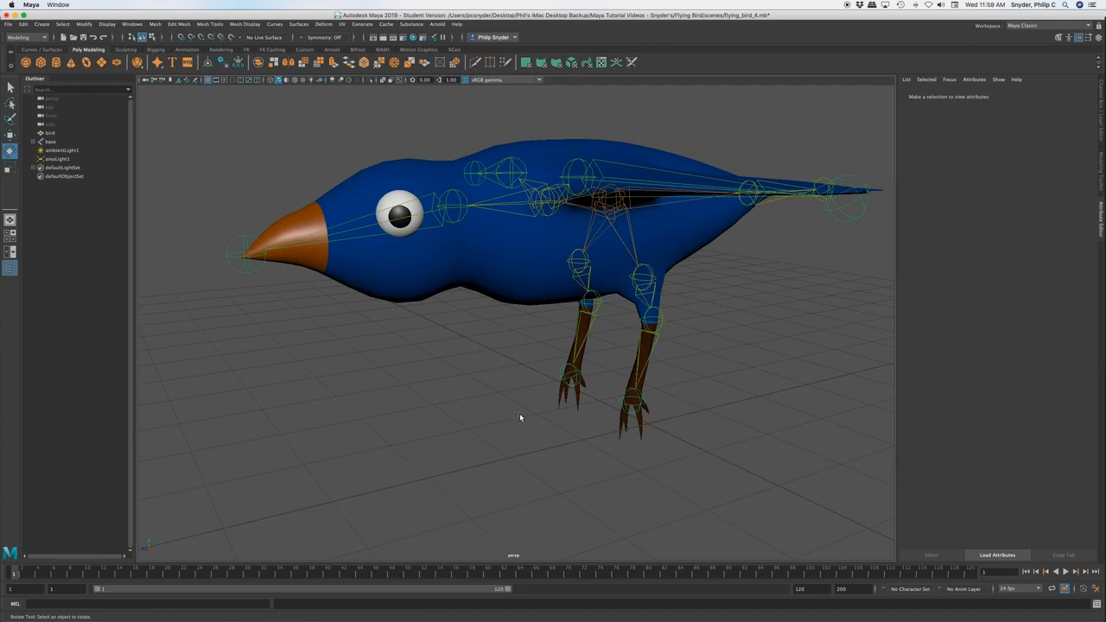
Switch to Adobe Premiere Pro and hide the Video 2 track holding the beach background in the bird sequence
mouse_move(611, 610)
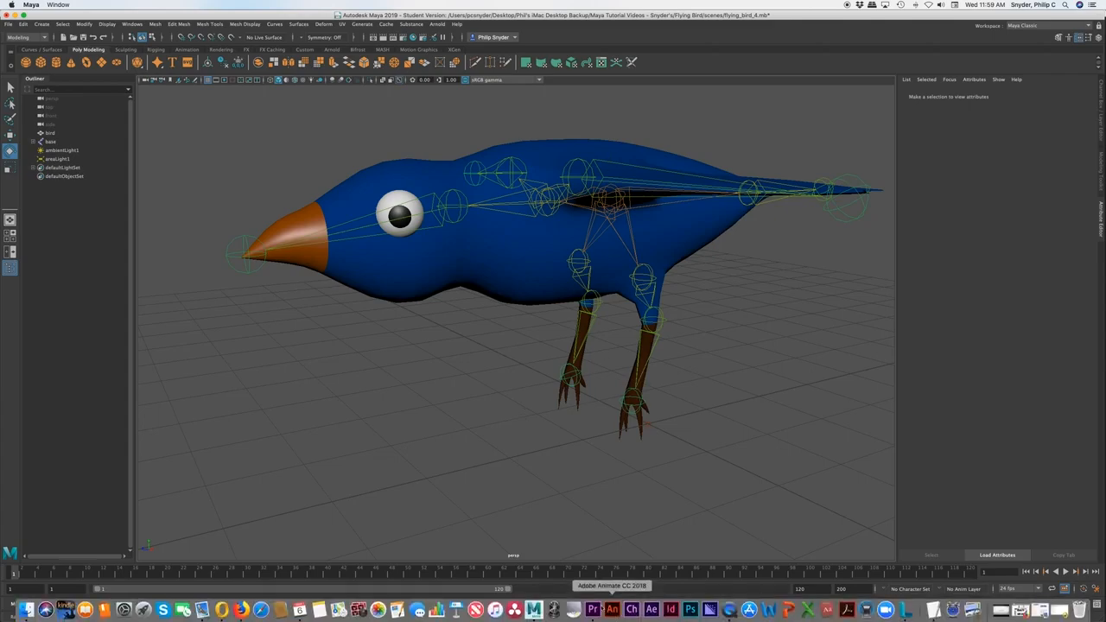
left_click(594, 611)
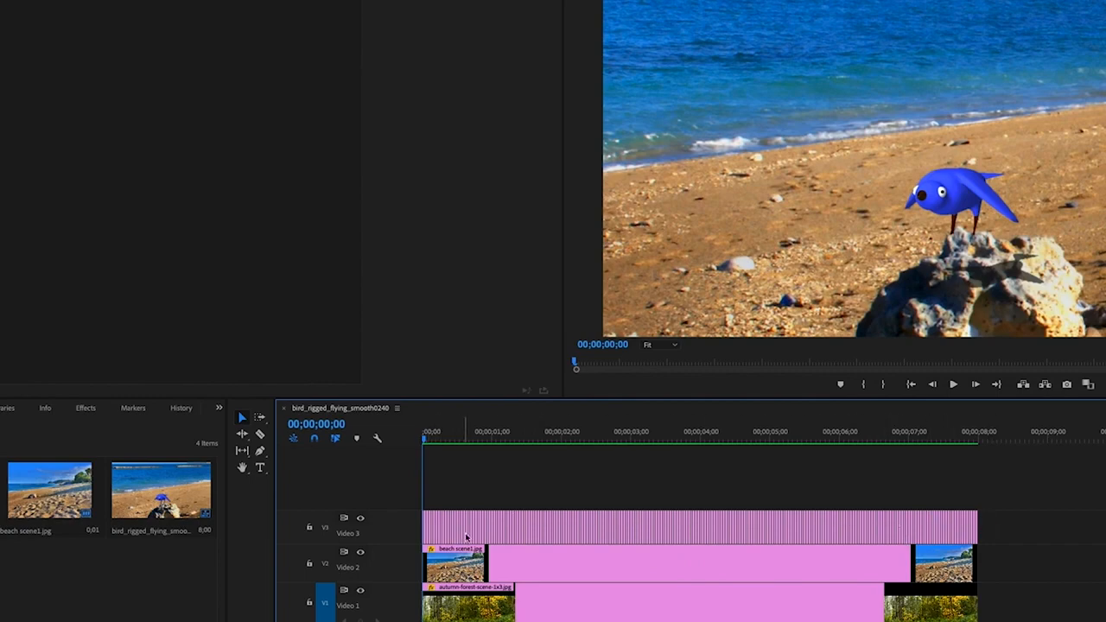
left_click(533, 567)
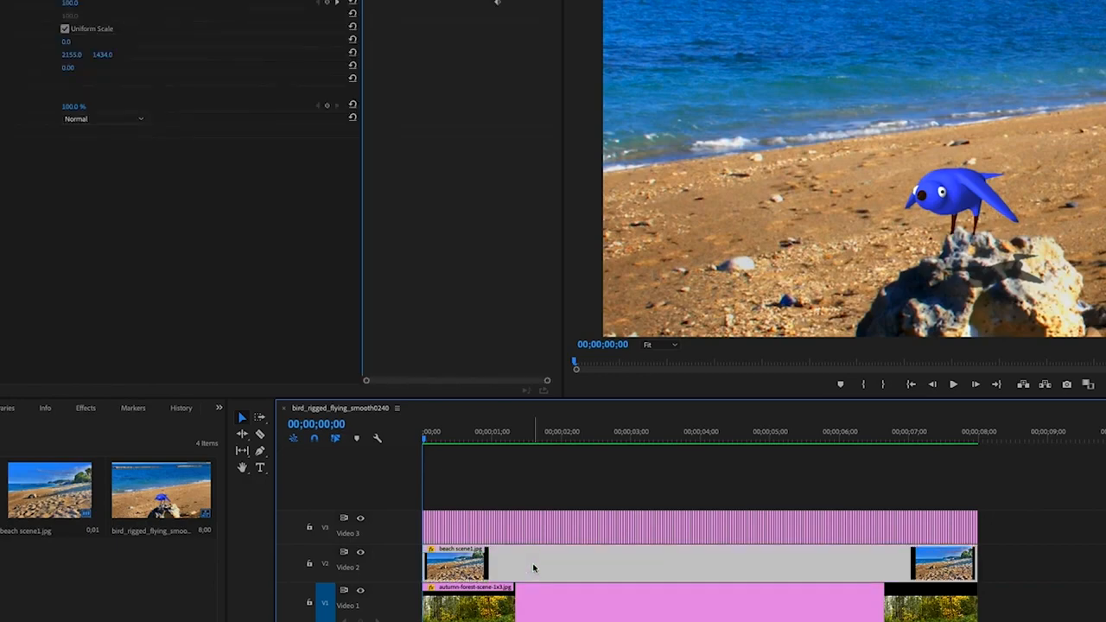
left_click(554, 615)
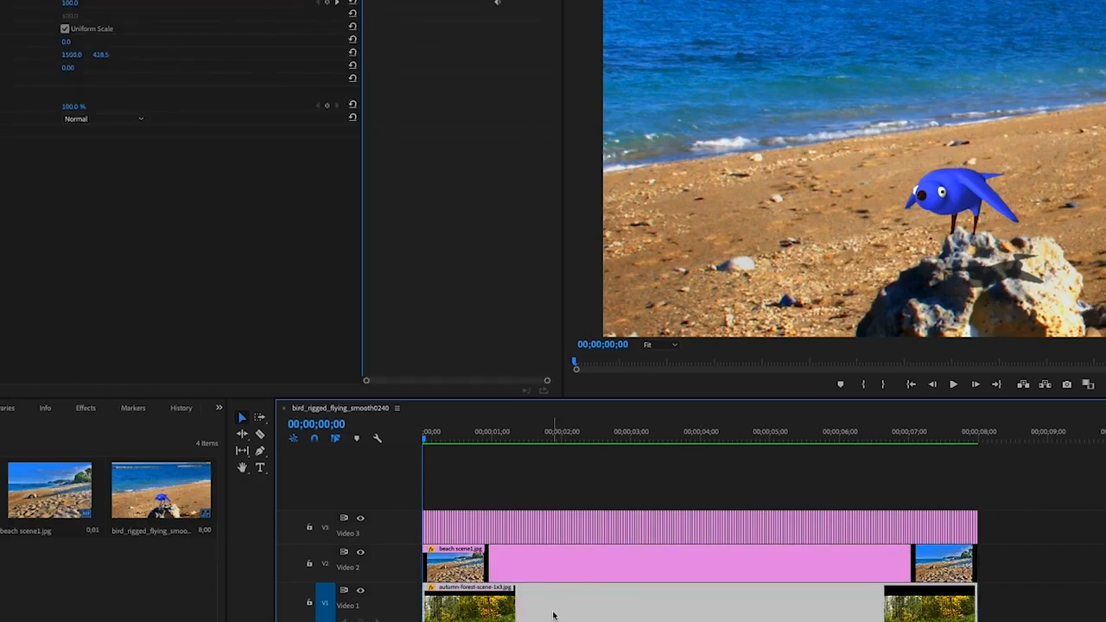
left_click(360, 553)
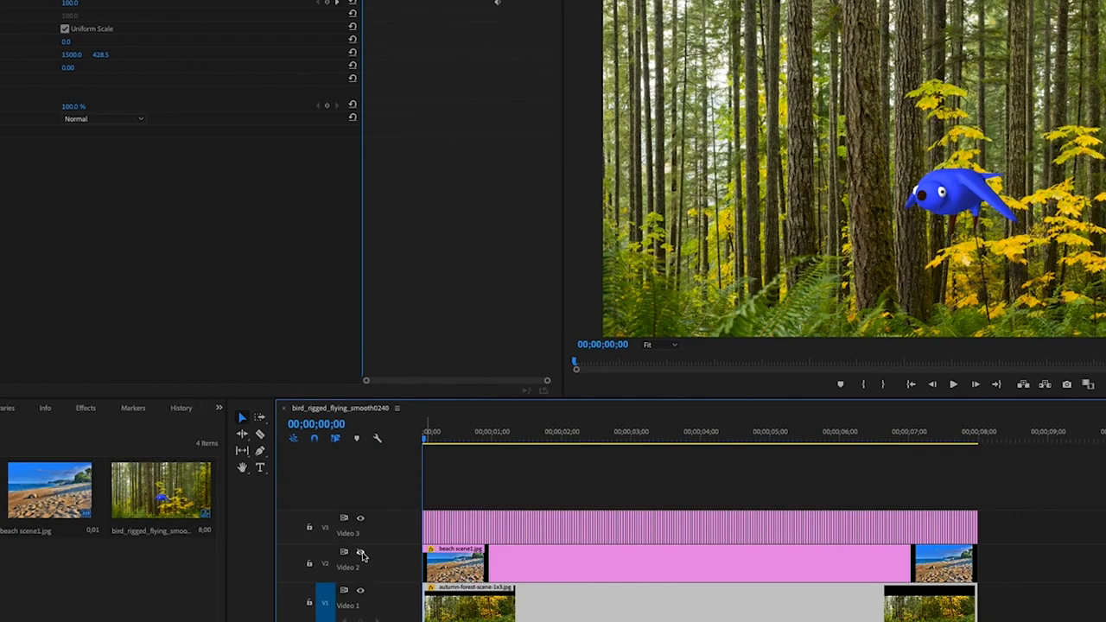
Play the sequence from its start to preview the bird flying over the forest background, and return to the beginning
mouse_move(427, 442)
left_mouse_down()
mouse_move(701, 454)
mouse_move(939, 493)
mouse_move(414, 447)
left_mouse_up()
key("space")
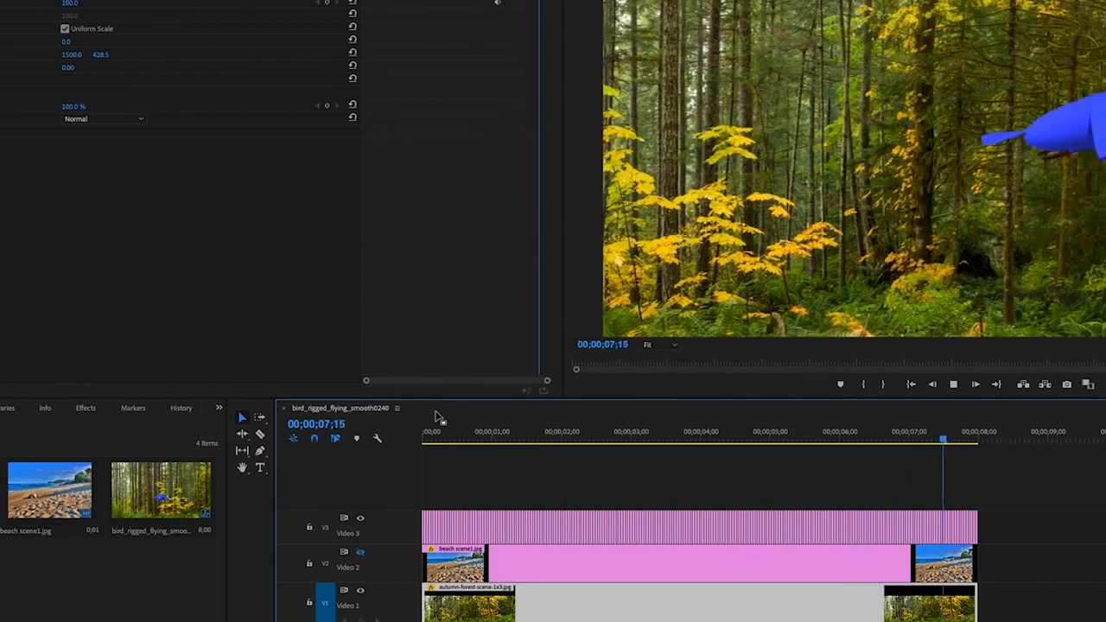
key("Home")
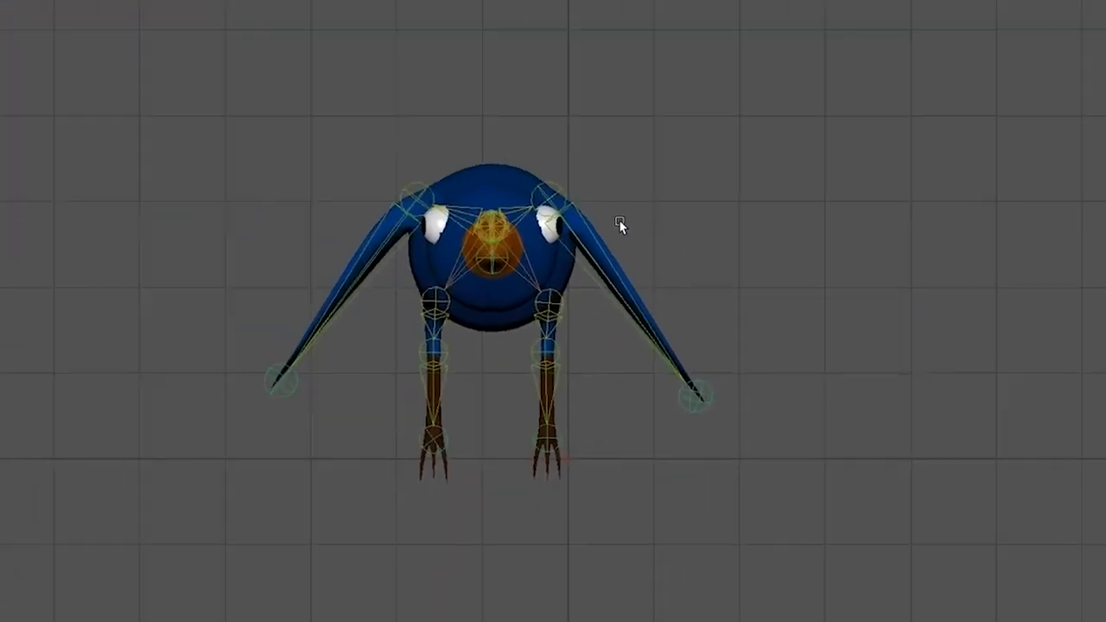
Select both wing shoulder joints in Maya's front view, adjust their rotation in the lowered pose, and key it at frame 1
left_click(562, 190)
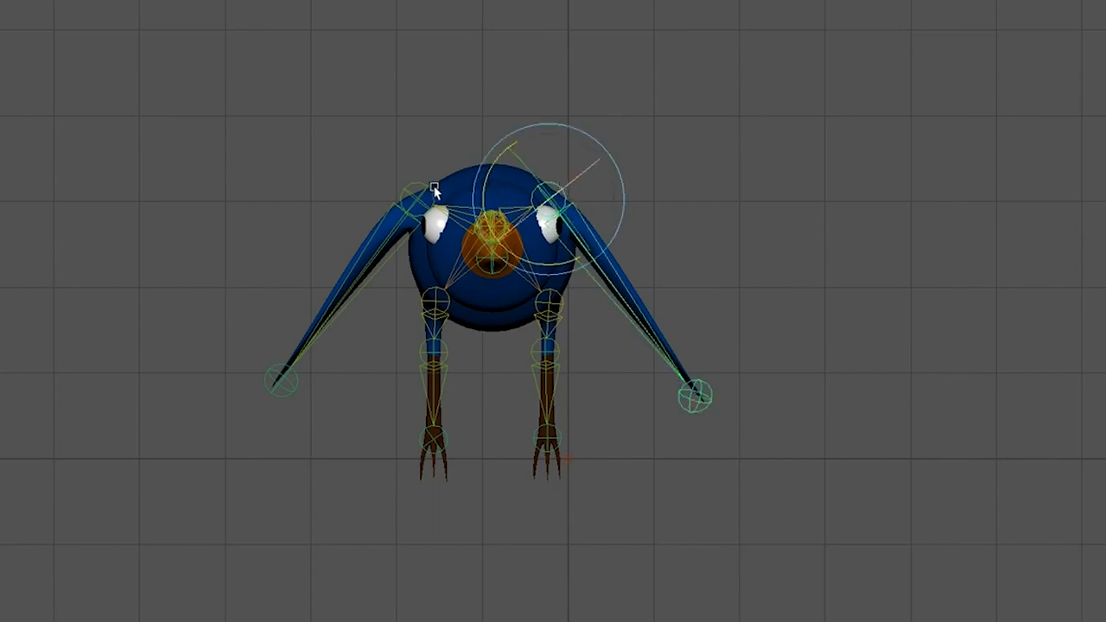
left_click(413, 189)
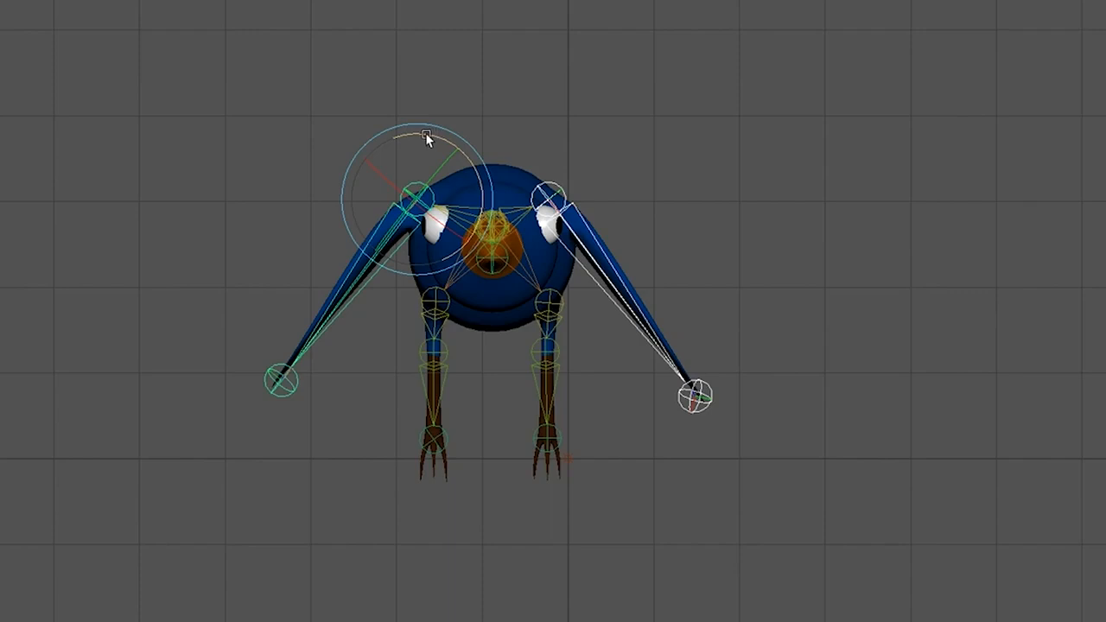
left_click_drag(416, 134, 416, 92)
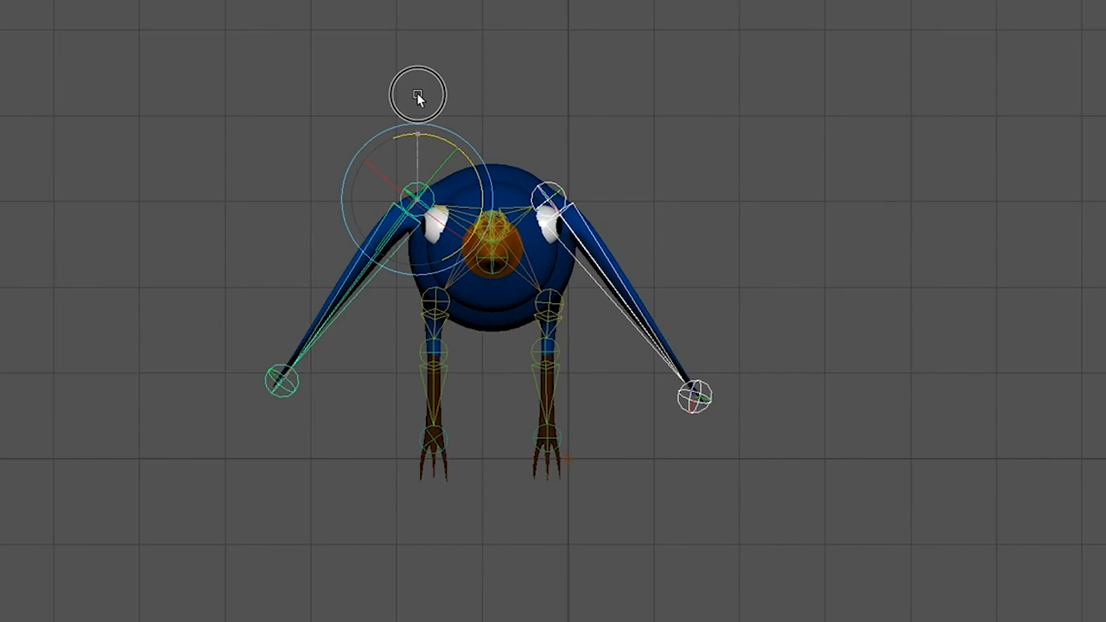
mouse_move(416, 92)
left_mouse_down()
mouse_move(465, 226)
mouse_move(437, 94)
mouse_move(385, 94)
mouse_move(410, 106)
mouse_move(441, 156)
mouse_move(444, 213)
mouse_move(422, 98)
mouse_move(385, 77)
mouse_move(398, 91)
left_mouse_up()
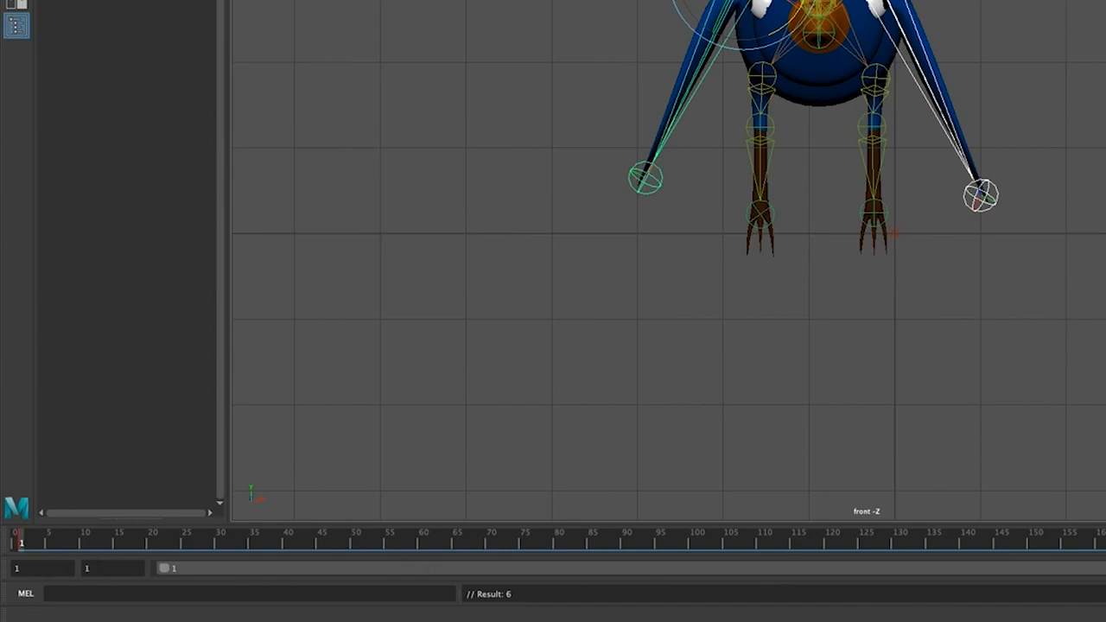
Set the visible timeline range to end at frame 155, and key both wings rotated upward at frame 6
left_click_drag(1102, 567, 908, 553)
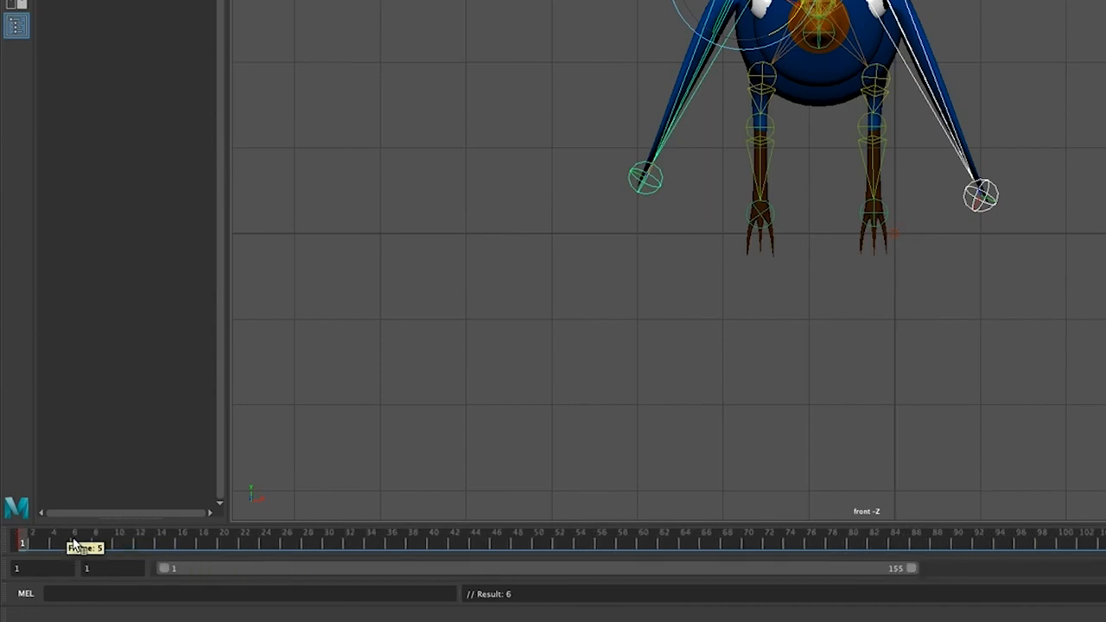
left_click(76, 547)
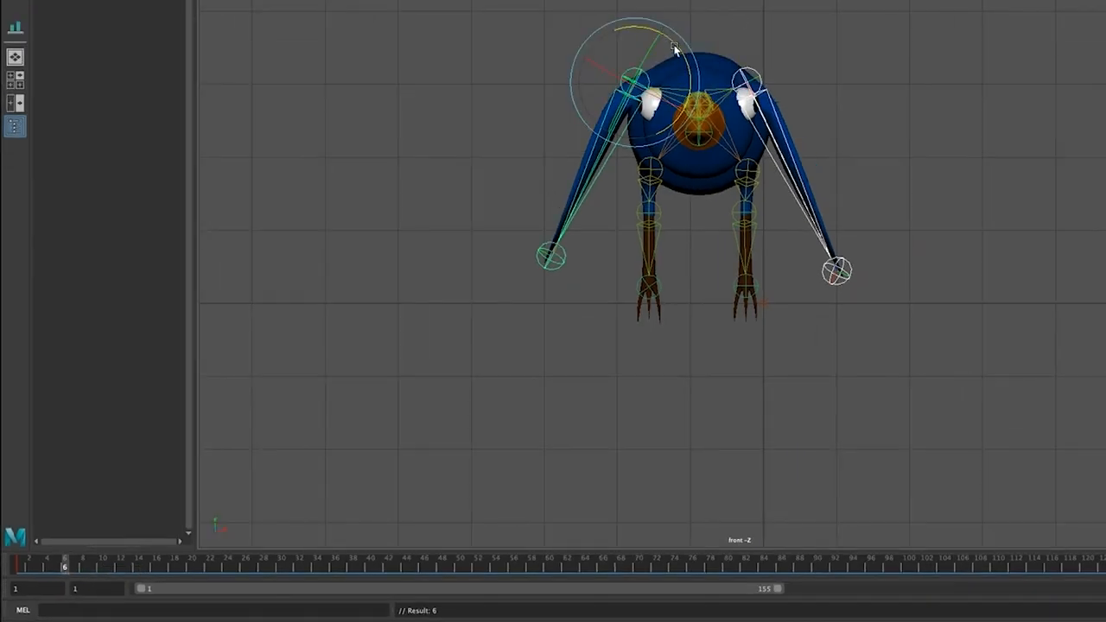
left_click_drag(675, 49, 663, 171)
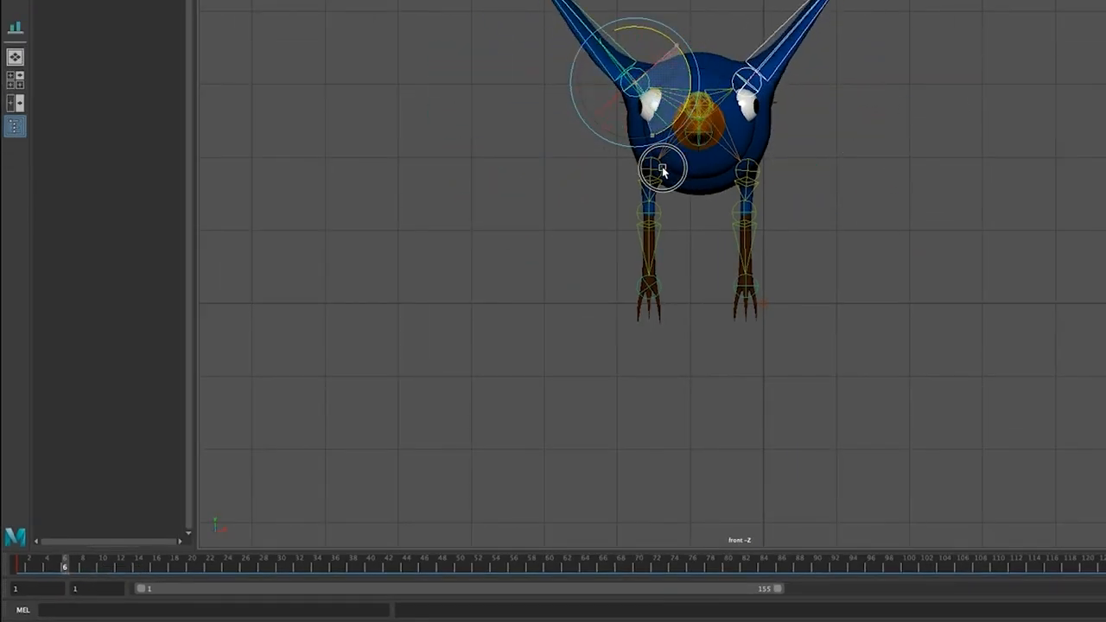
key("s")
mouse_move(66, 567)
left_mouse_down()
mouse_move(19, 570)
mouse_move(62, 569)
left_mouse_up()
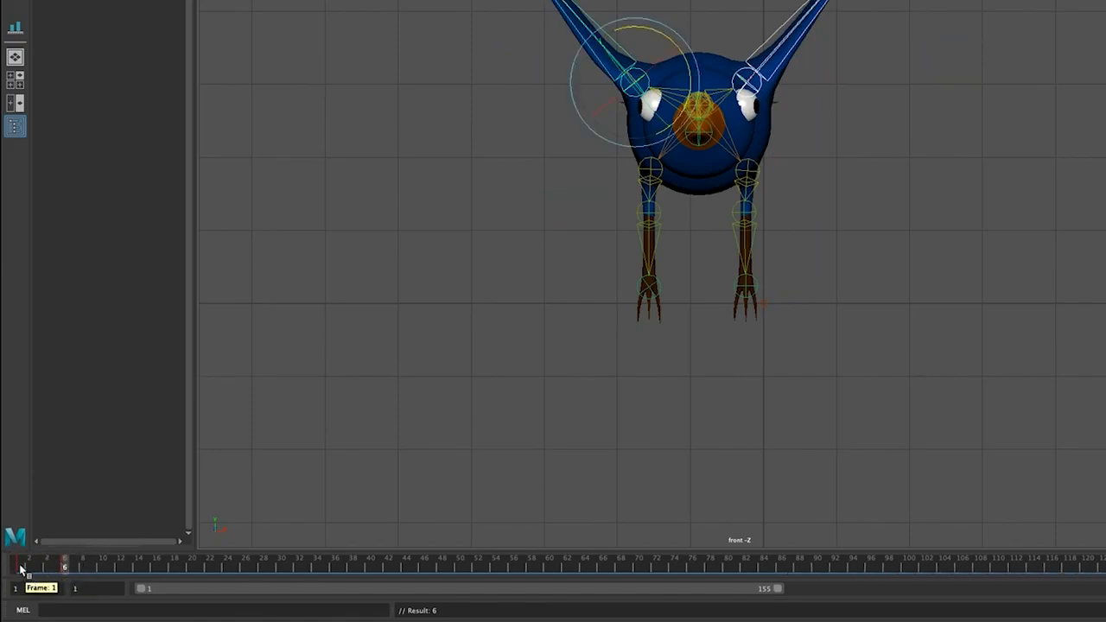
Copy the wing keys from frames 1 to 6, paste them at frame 11, and scrub through the flaps
left_click(21, 567)
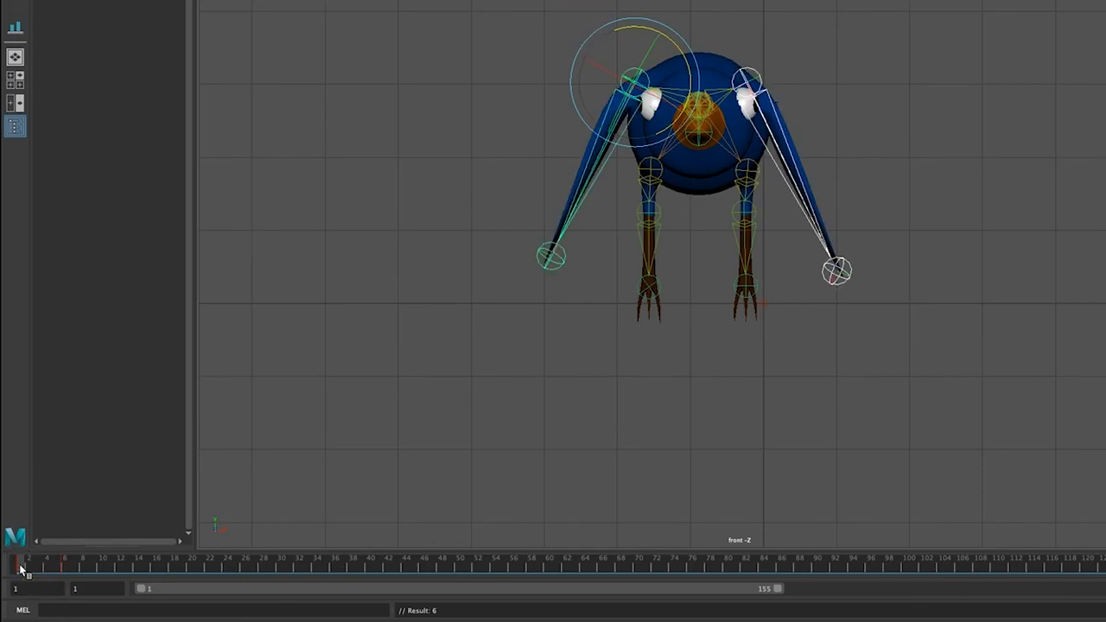
left_click_drag(21, 567, 72, 569, "shift")
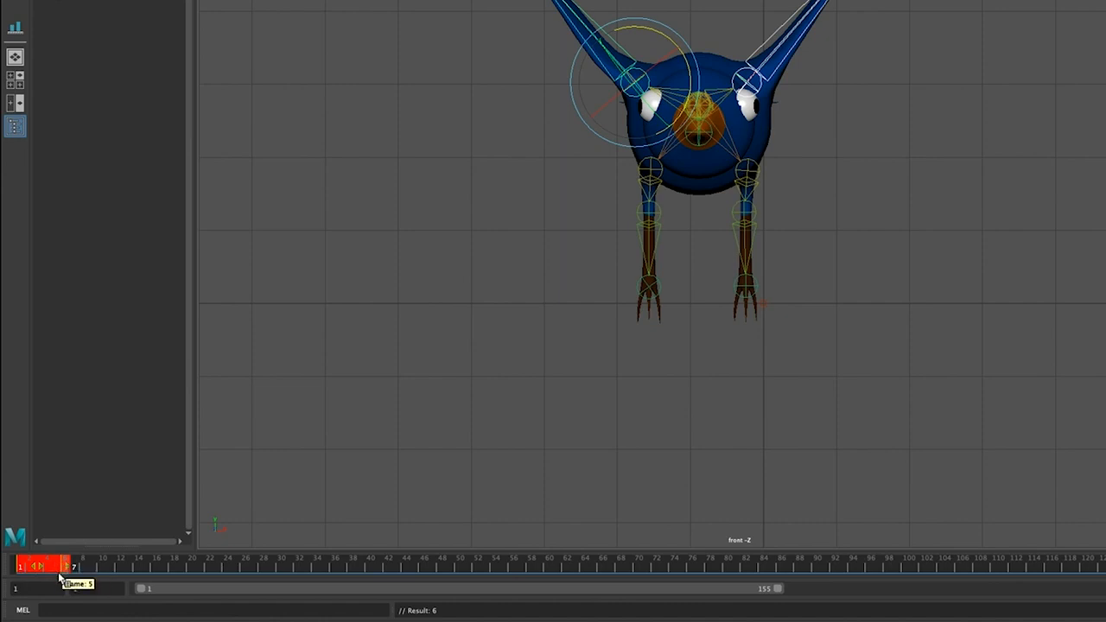
right_click(57, 569)
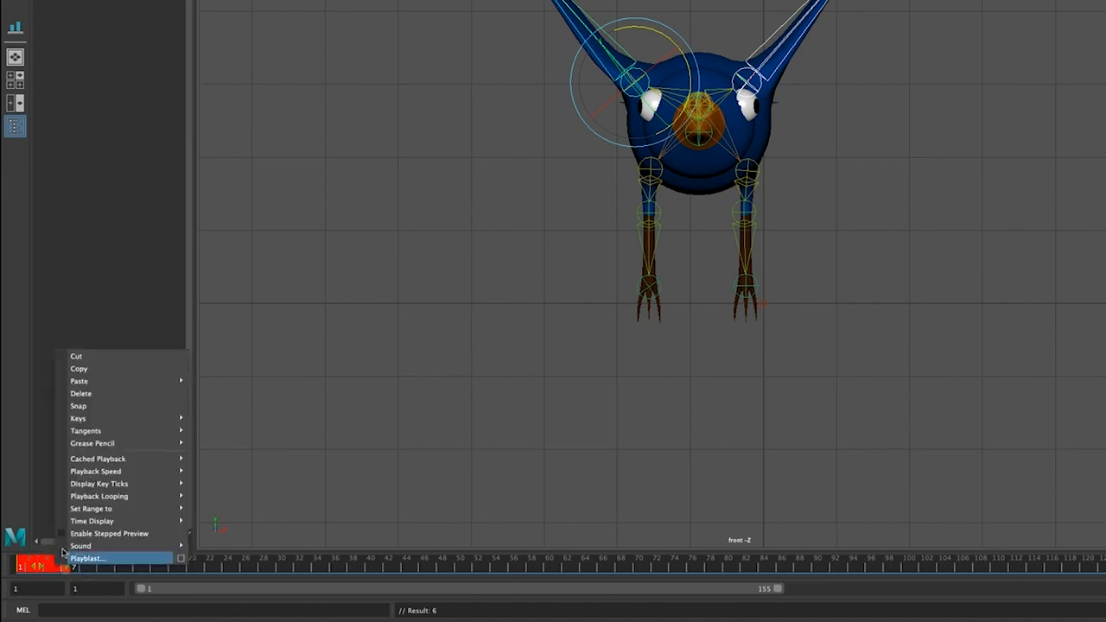
left_click(119, 370)
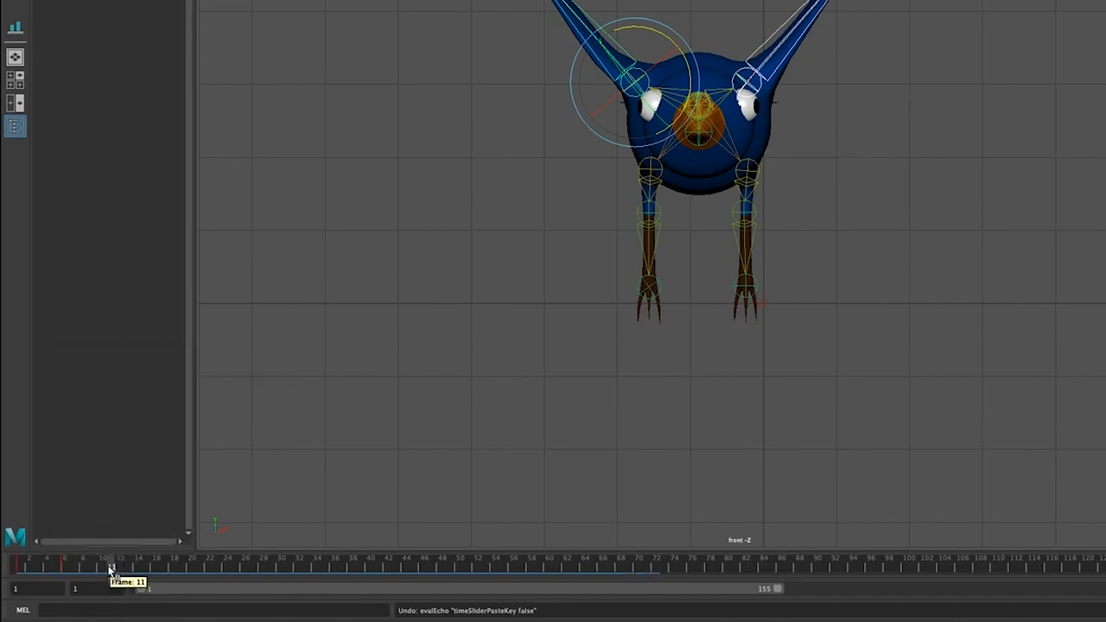
right_click_drag(111, 569, 283, 398)
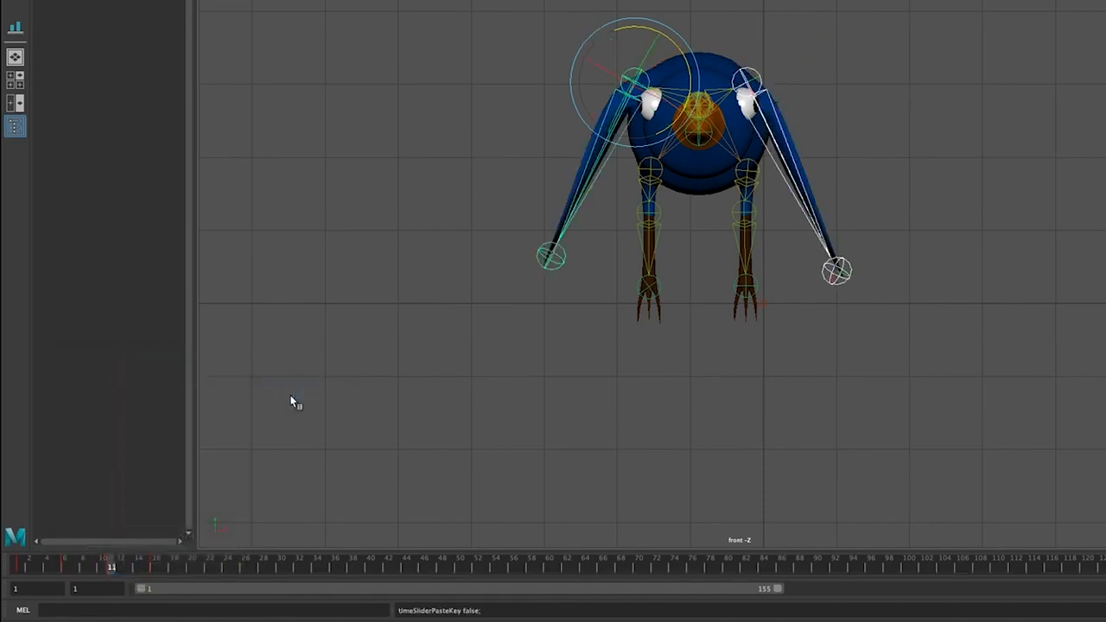
left_click_drag(25, 562, 173, 571)
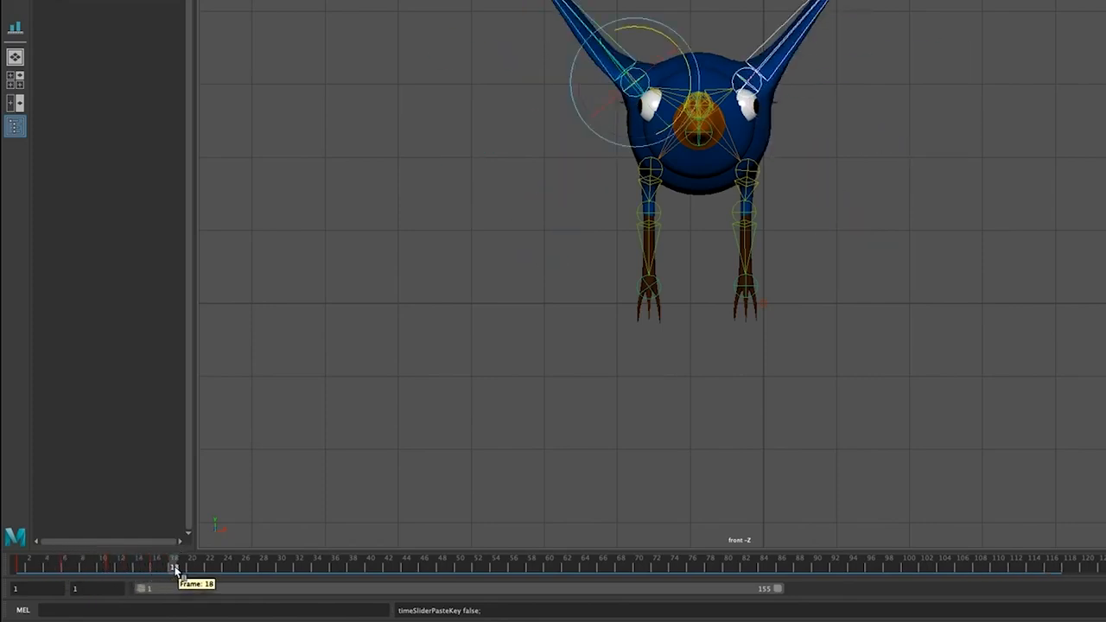
Copy the wing keys from frames 1 to 16 and paste them at frame 21, undoing a misplaced paste at frame 20
left_click(19, 567)
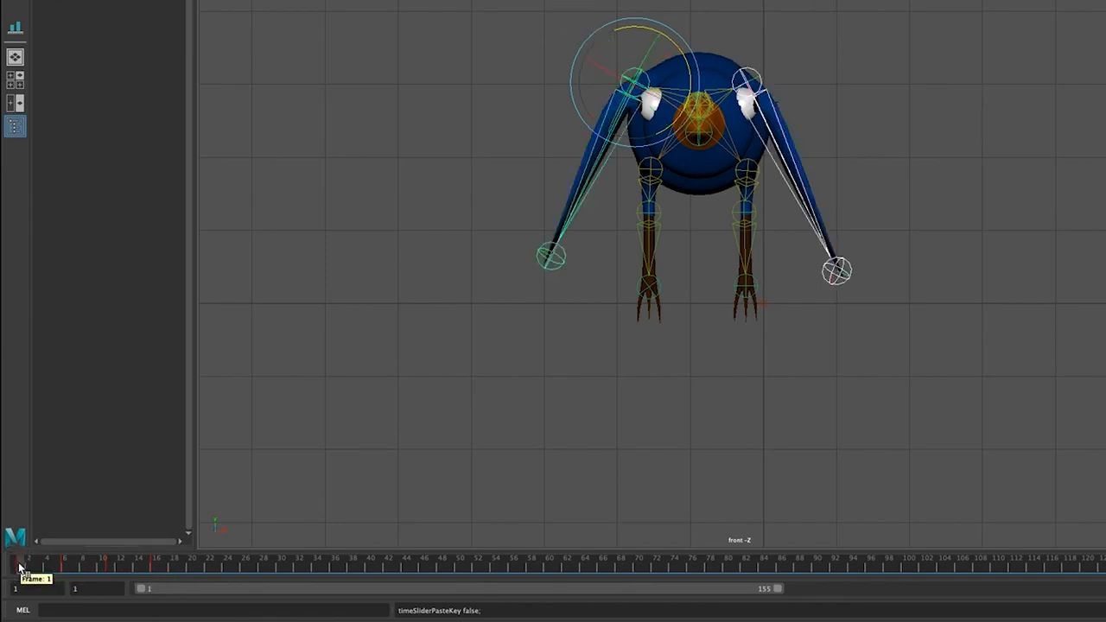
left_click_drag(19, 567, 148, 564, "shift")
right_click_drag(140, 565, 229, 369)
left_click(193, 569)
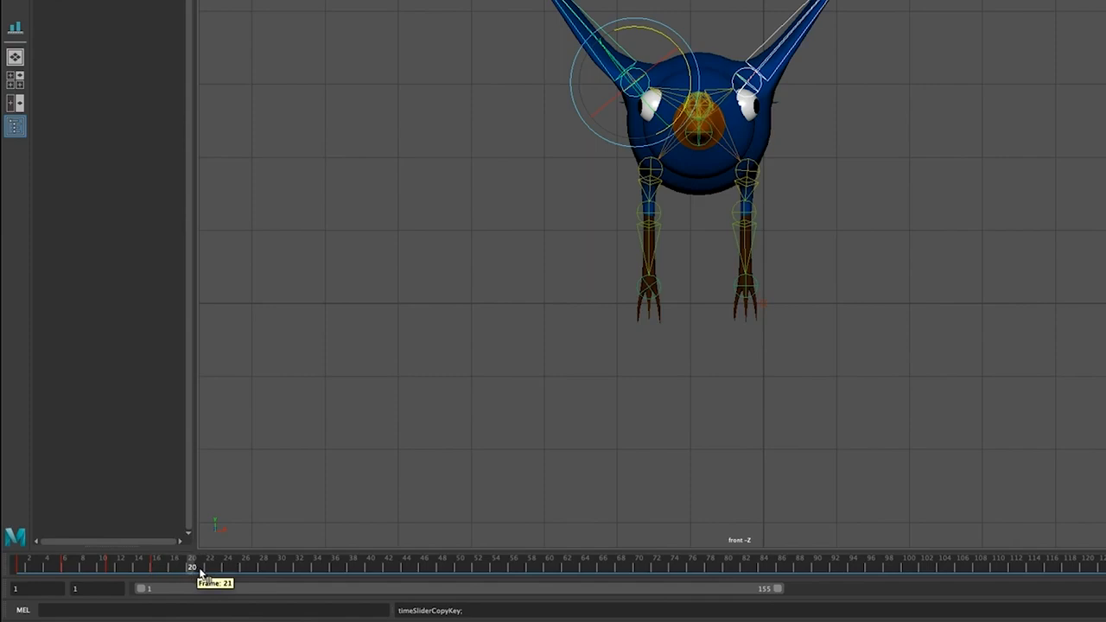
right_click_drag(193, 568, 378, 398)
key("ctrl+z")
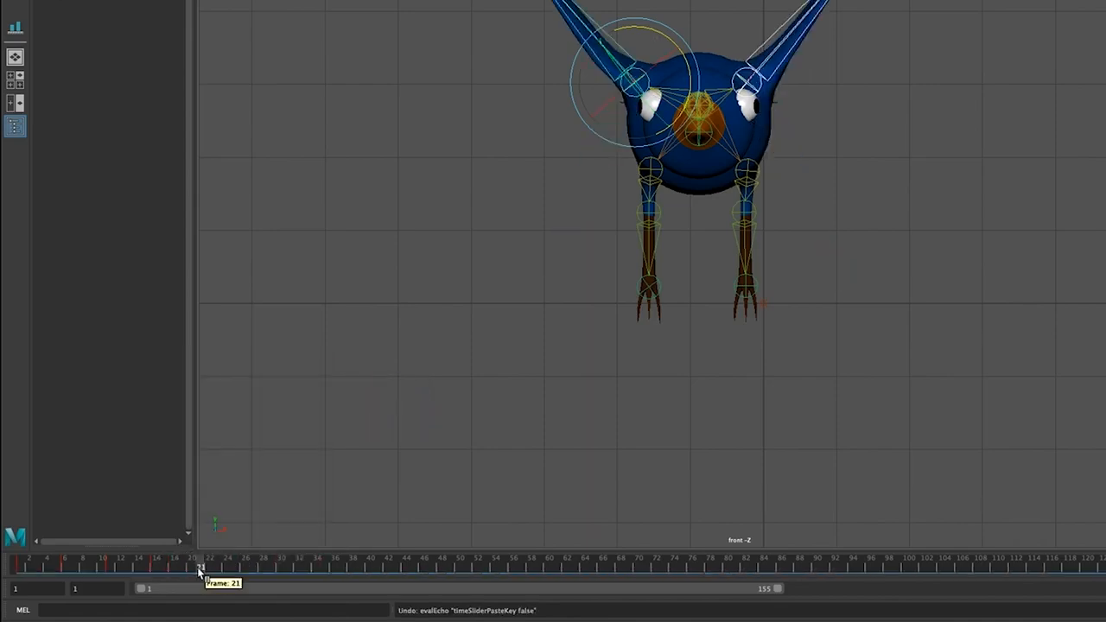
right_click_drag(198, 570, 410, 397)
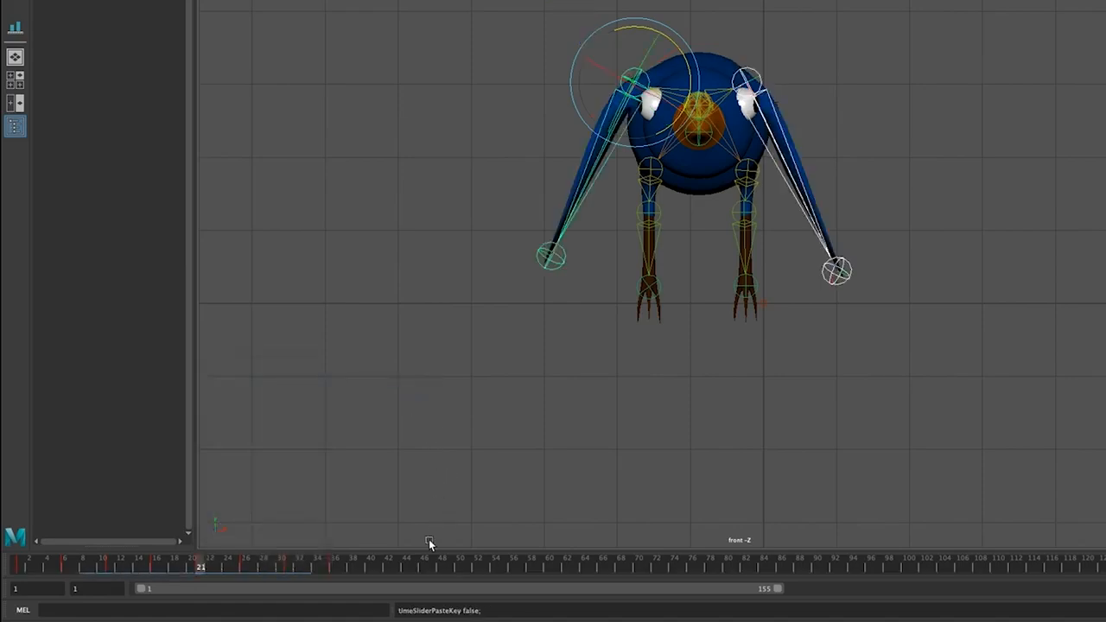
Copy the wing keys from frames 1 to 36 and paste them at frame 41
left_click(21, 567)
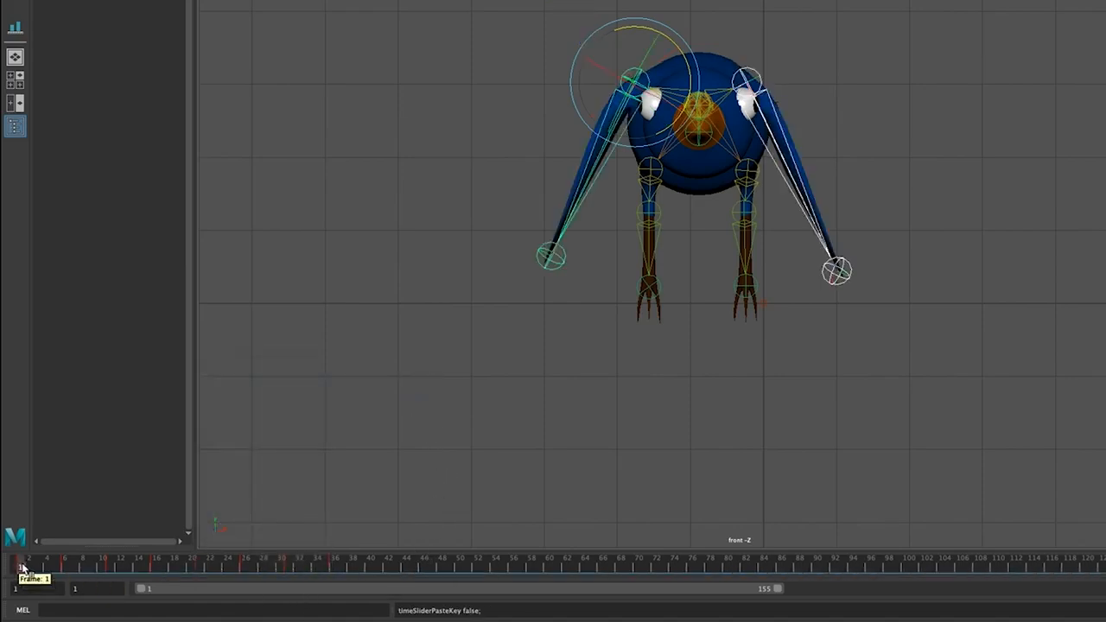
left_click_drag(21, 567, 333, 567, "shift")
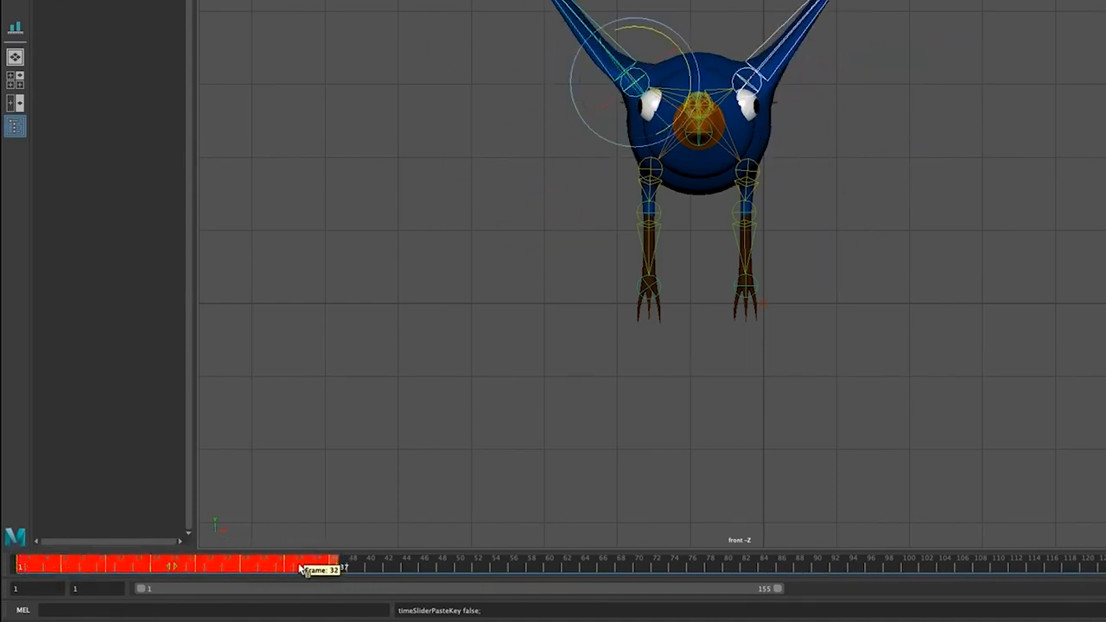
right_click(299, 567)
left_click(340, 369)
left_click(378, 567)
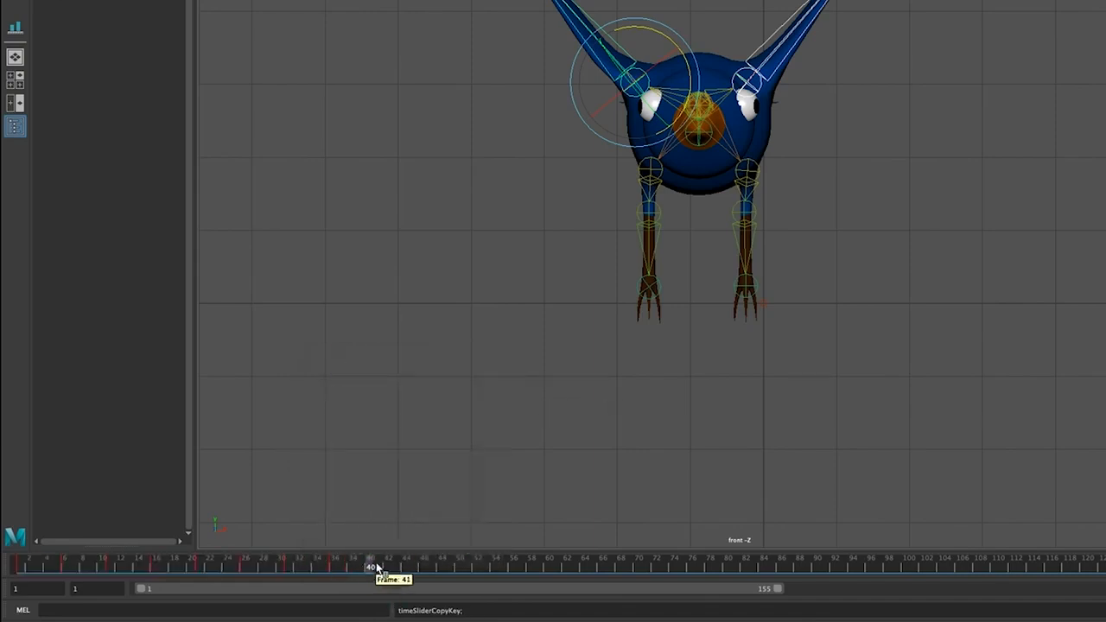
right_click(378, 567)
mouse_move(403, 380)
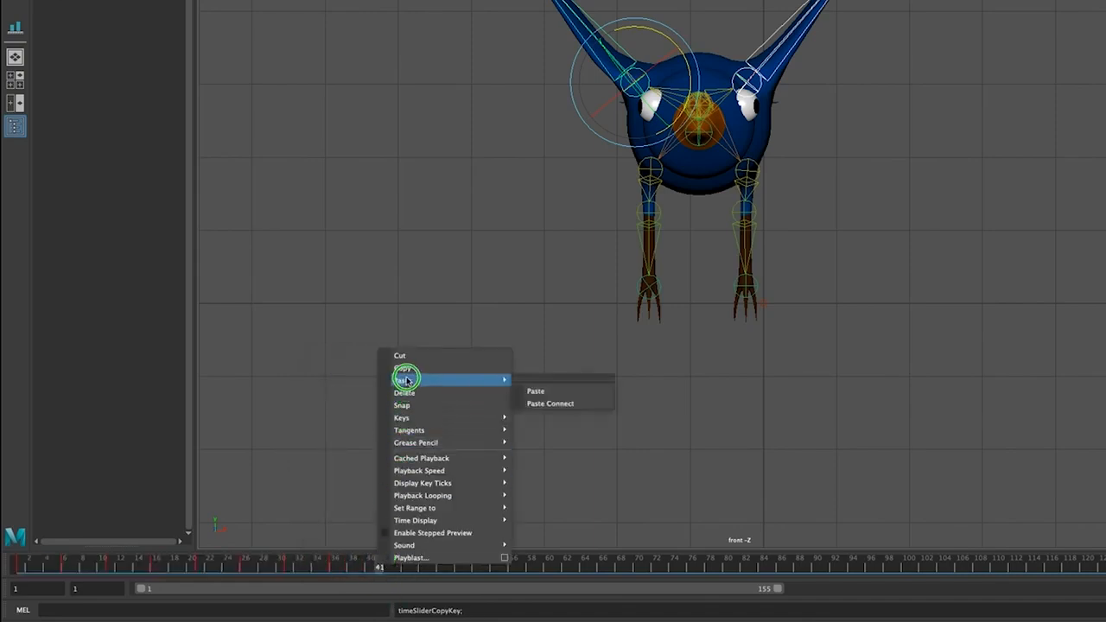
left_click(561, 391)
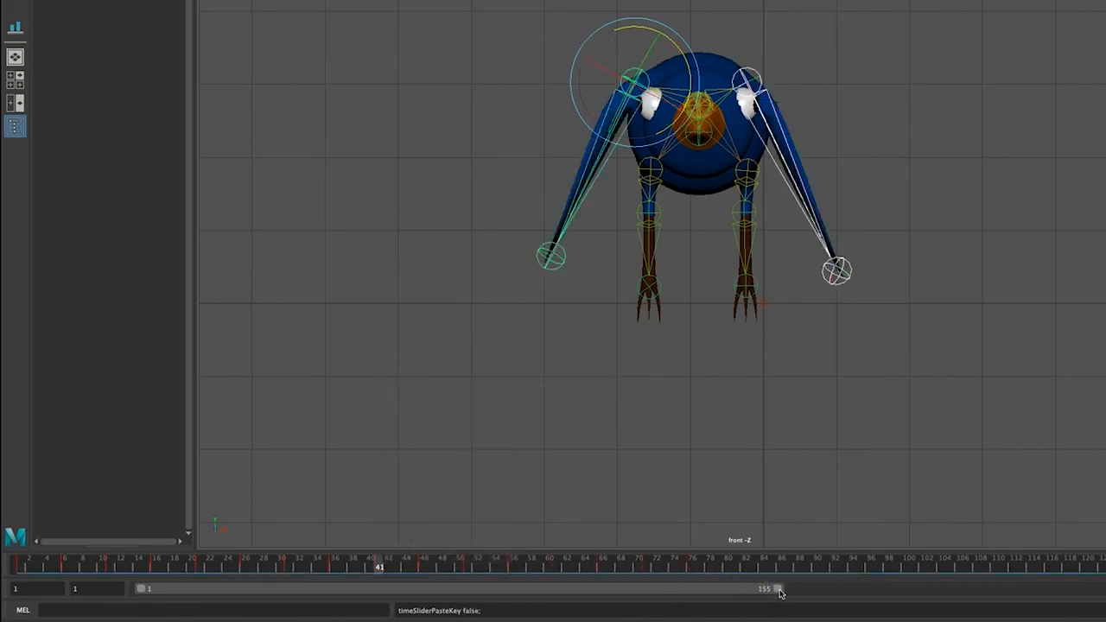
Extend the visible timeline range beyond frame 155 and paste the copied wing keys at frame 80
left_click_drag(776, 591, 1103, 594)
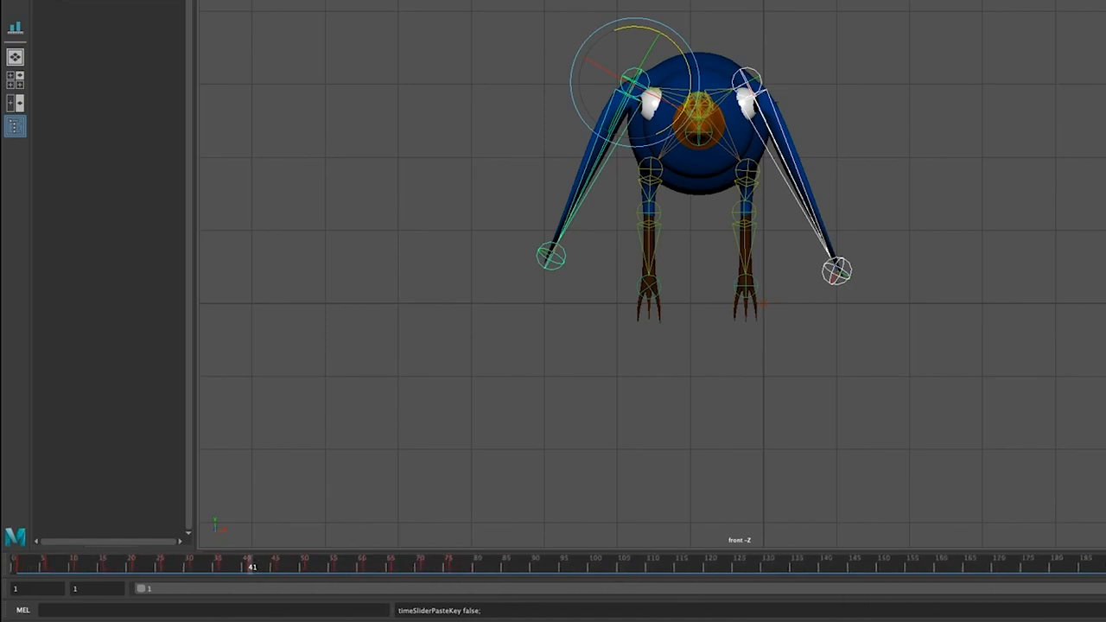
left_click(474, 568)
right_click_drag(476, 570, 637, 398)
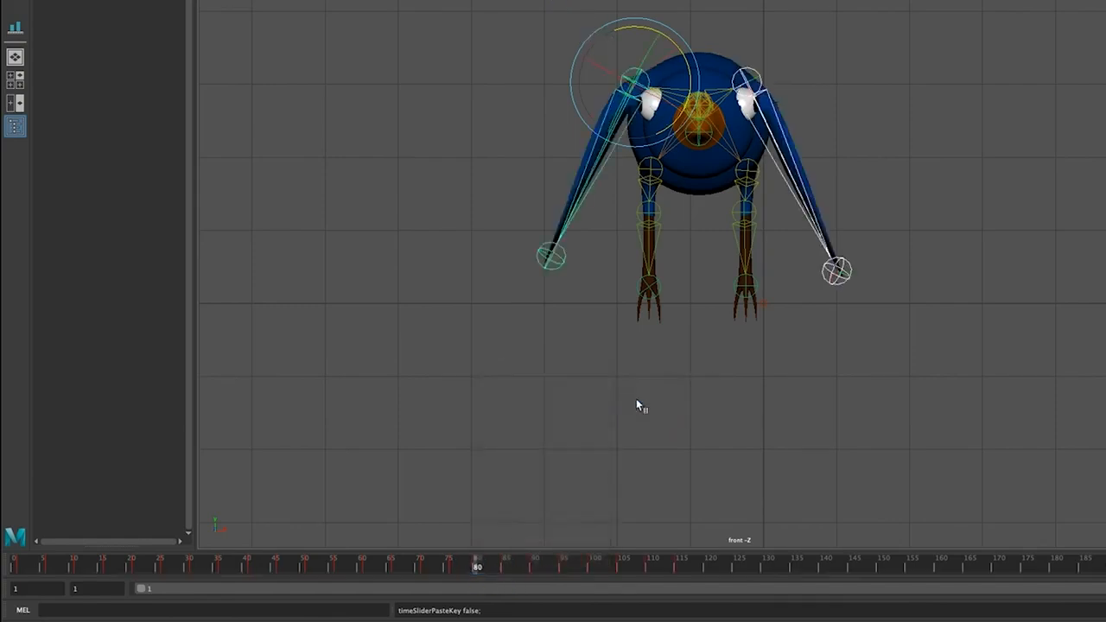
Paste the copied wing keys at frames 119, 159 and 198 to continue the flapping, then scrub towards the end
left_click(701, 572)
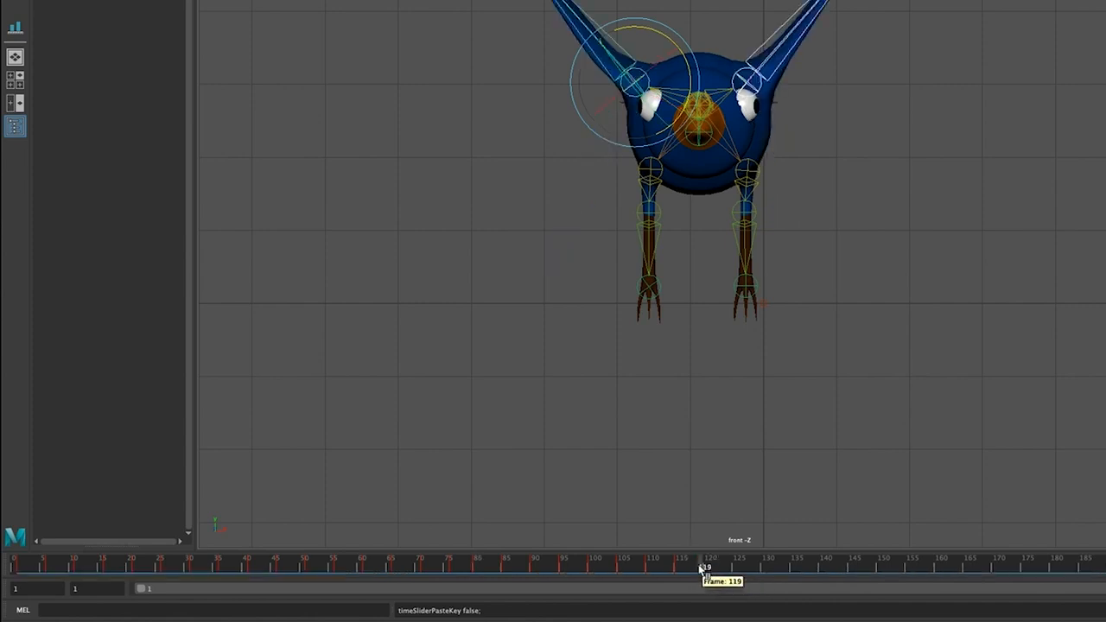
right_click_drag(704, 570, 870, 391)
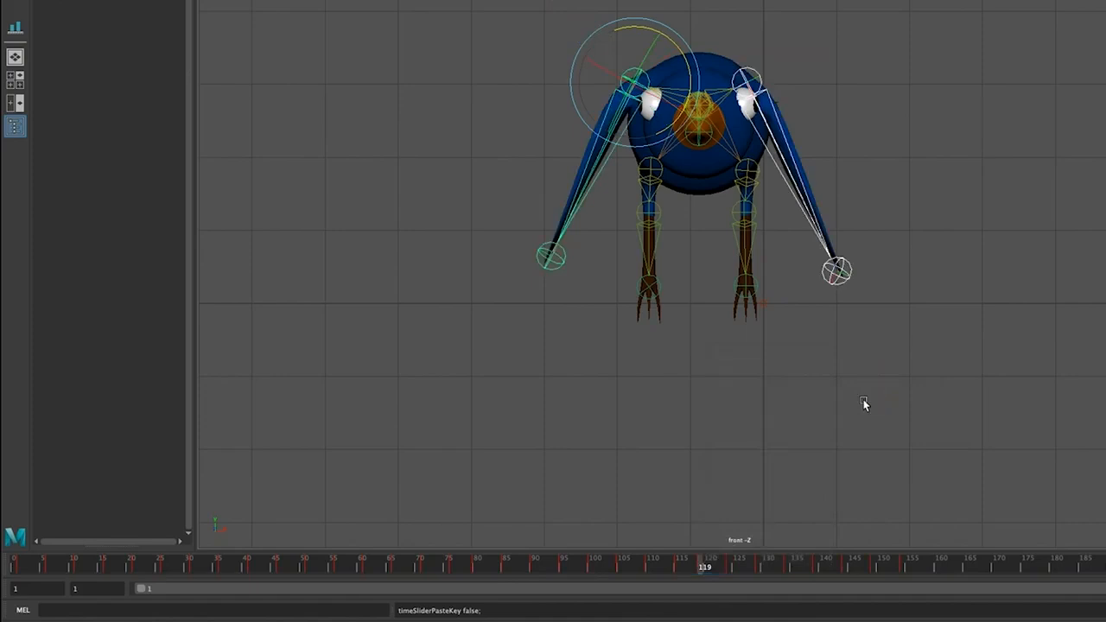
left_click(931, 572)
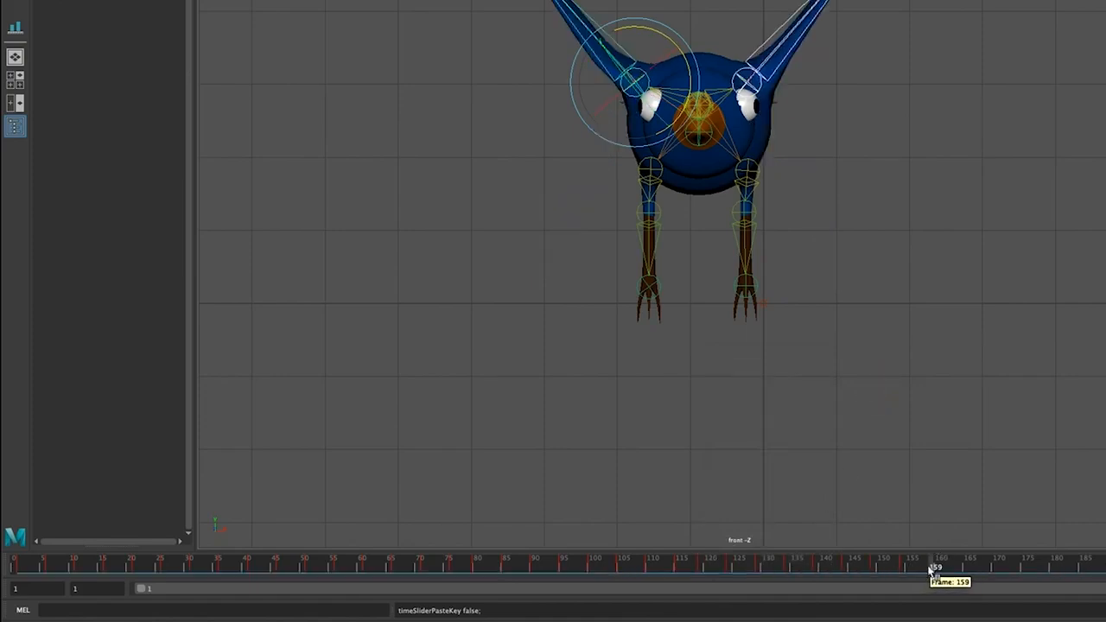
right_click_drag(932, 566, 1089, 392)
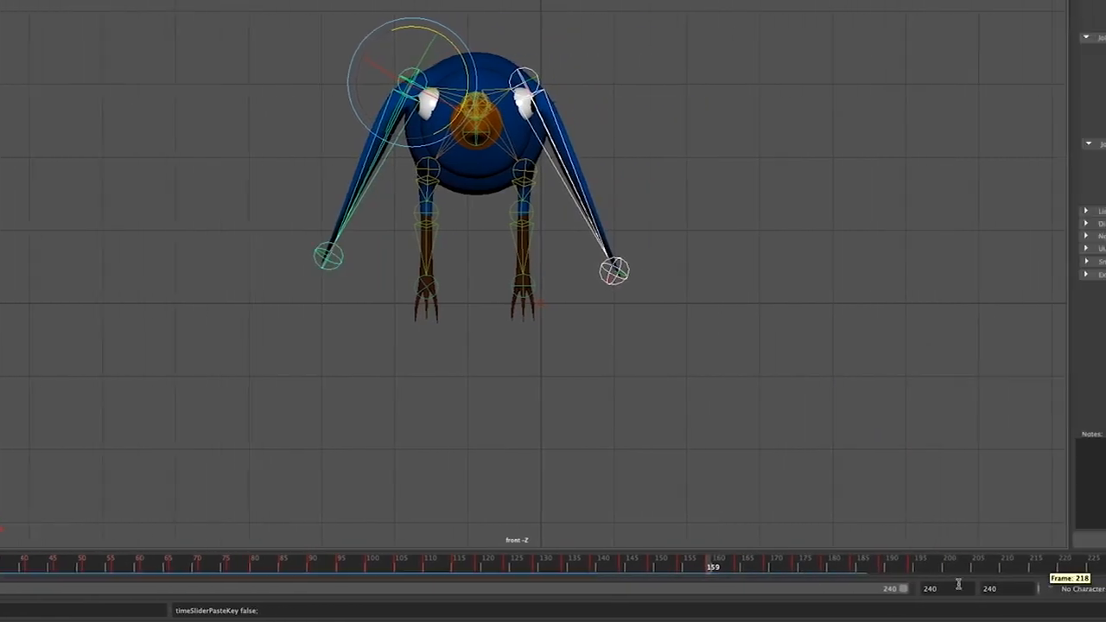
left_click(782, 572)
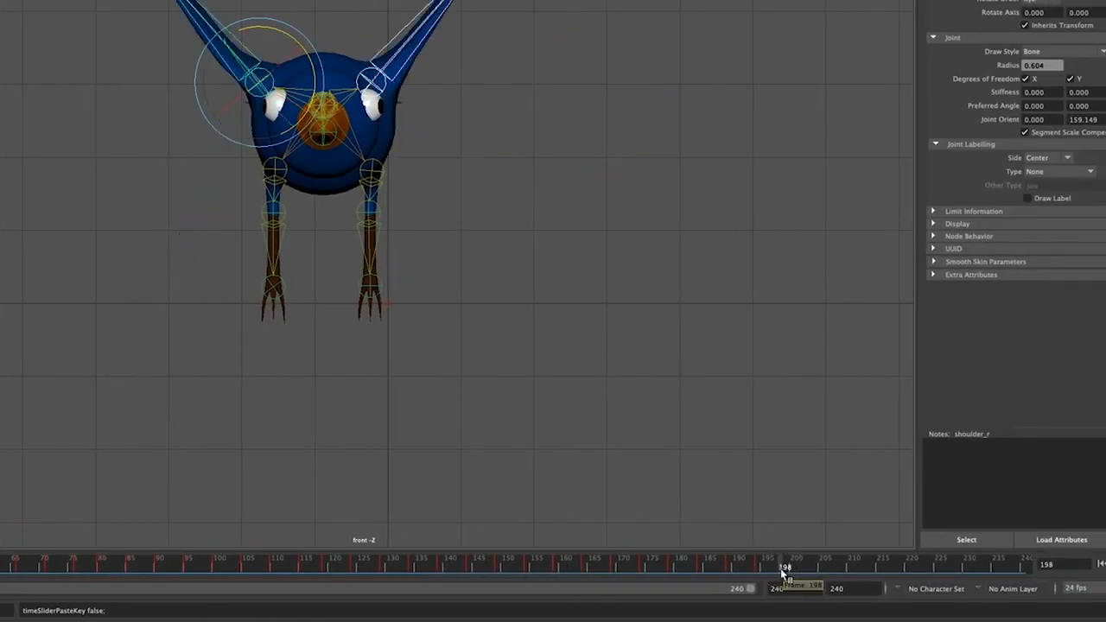
right_click_drag(782, 571, 990, 393)
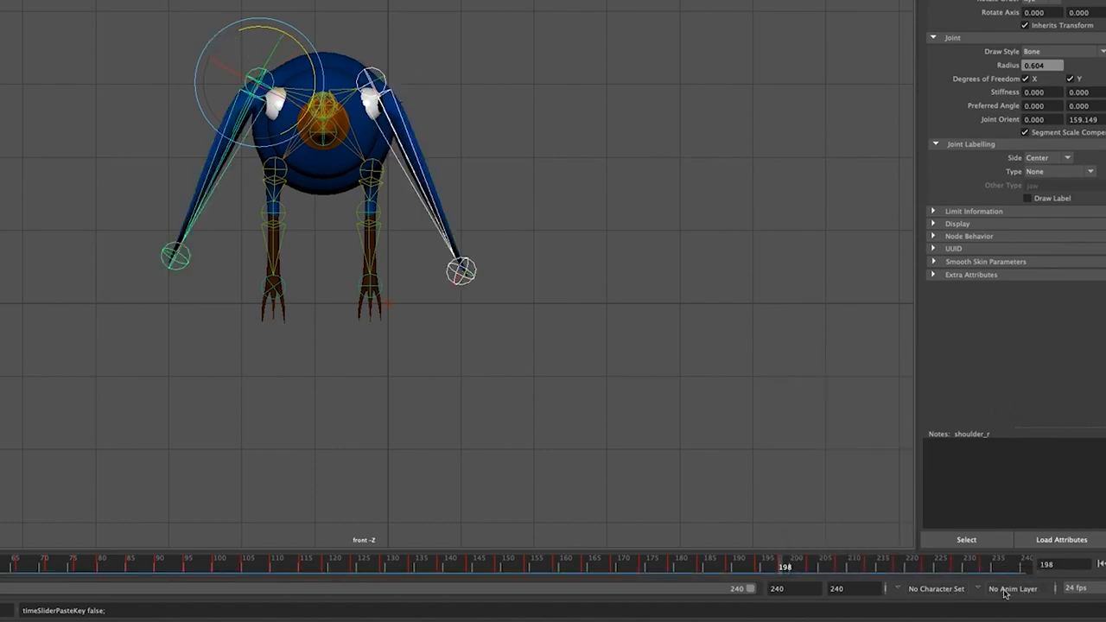
key("alt+v")
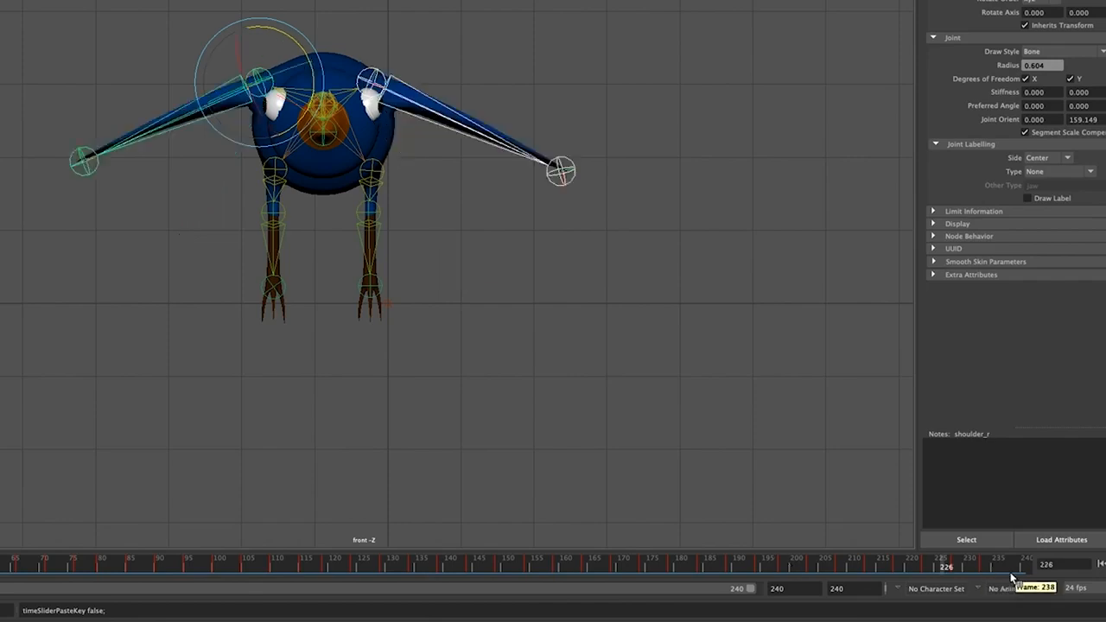
Copy the lowered-wings key at frame 228 and paste it at frame 237
left_click(957, 567)
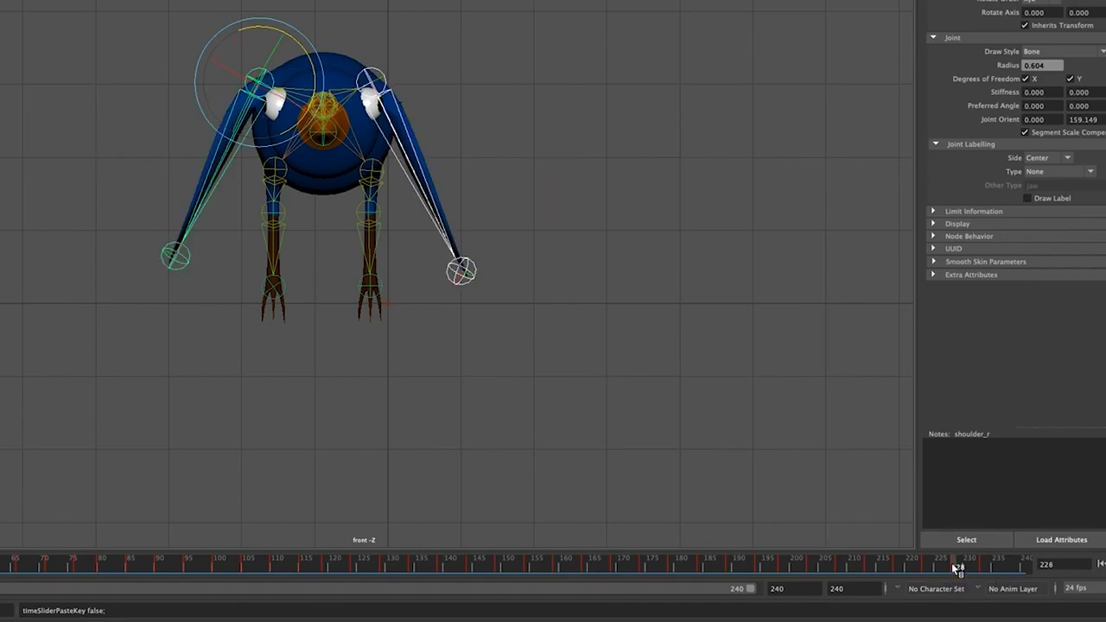
left_click_drag(957, 567, 968, 563, "shift")
right_click_drag(969, 563, 1025, 367)
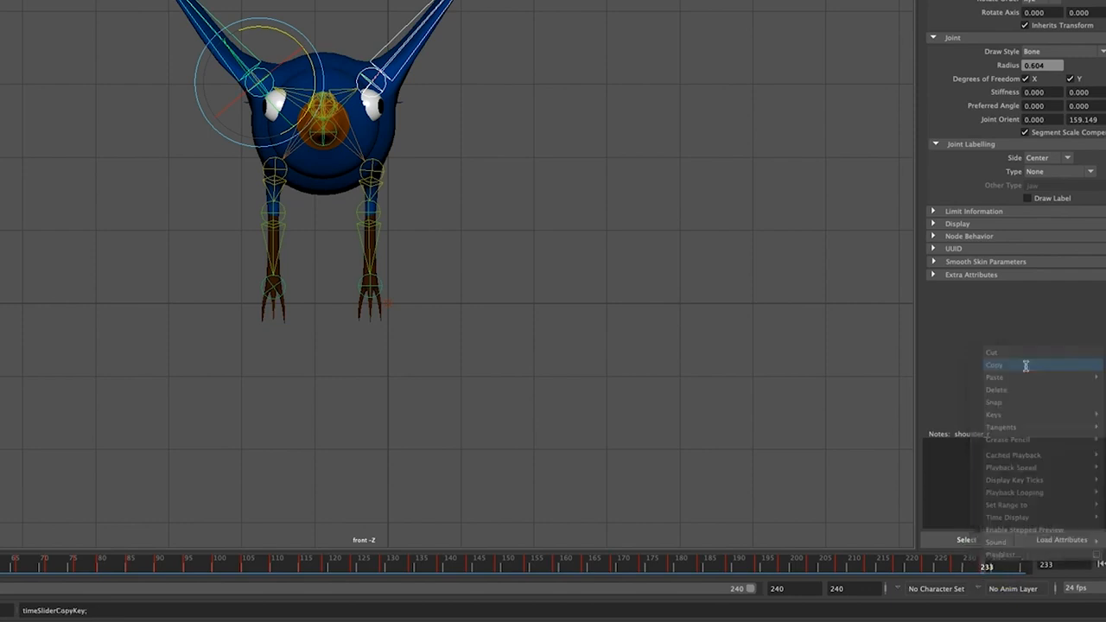
left_click(1004, 572)
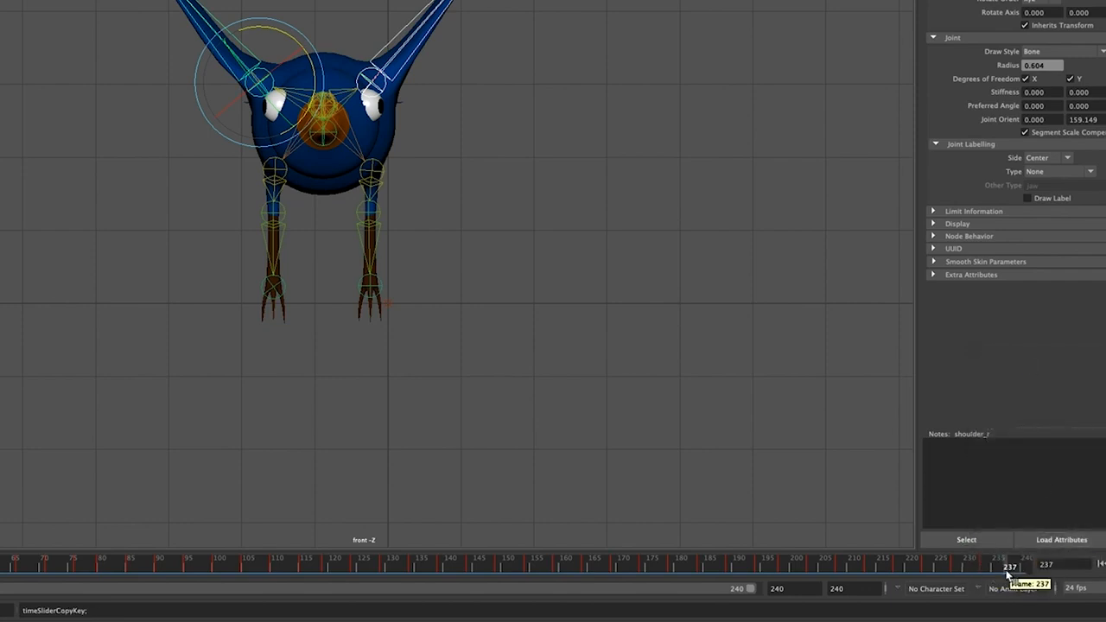
right_click_drag(1010, 571, 982, 395)
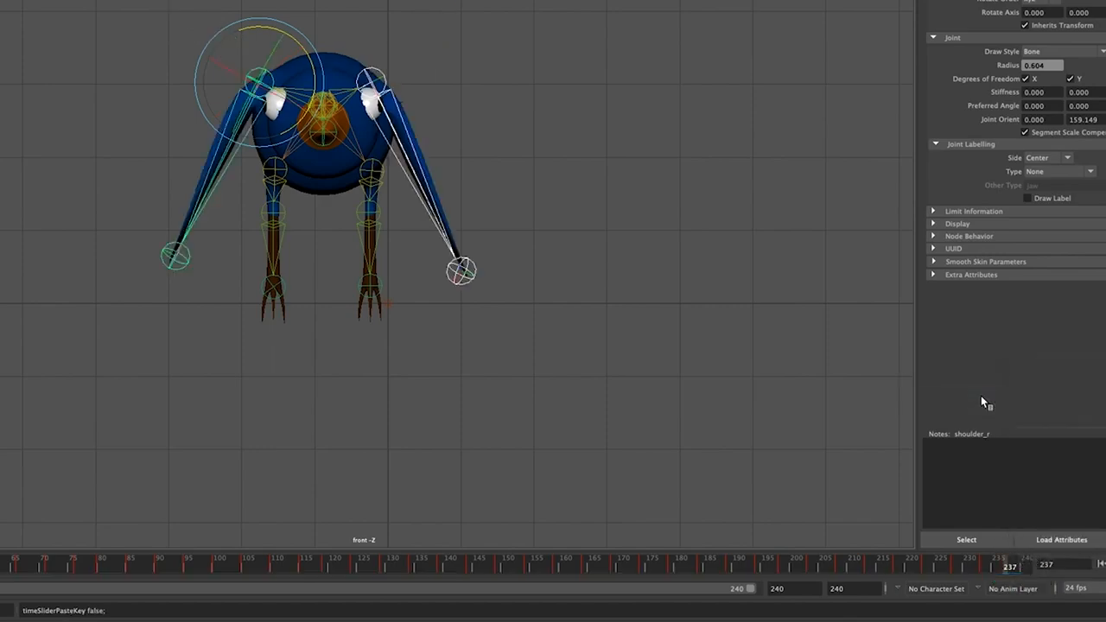
left_click_drag(970, 571, 957, 568)
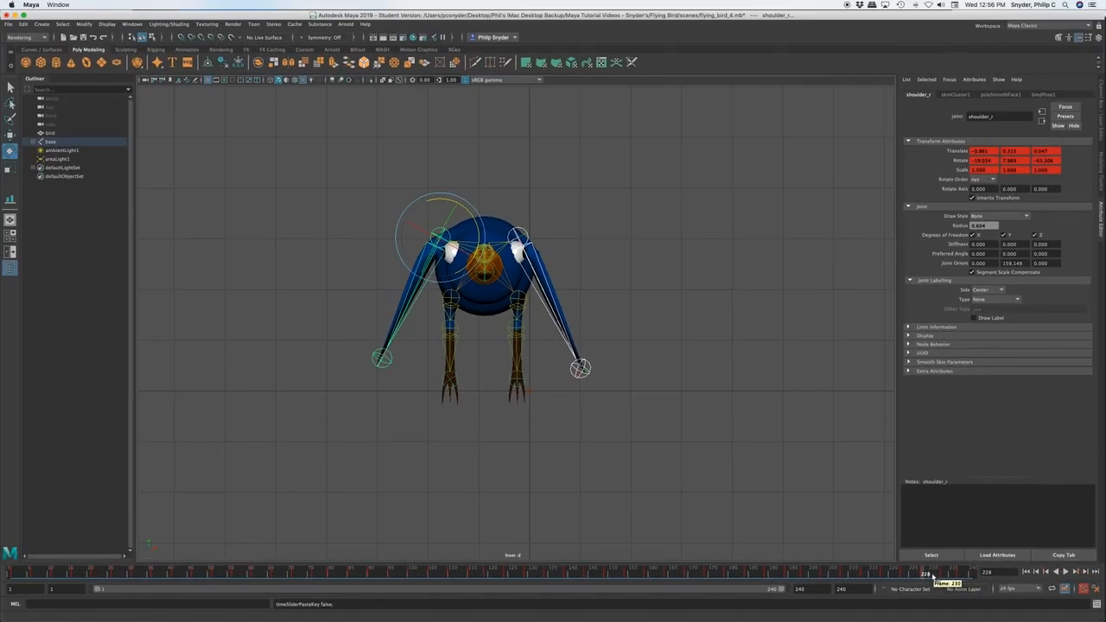
right_click_drag(934, 573, 980, 506)
left_click(842, 541)
Return to frame 1 and play back the wing flaps in the front view, then stop playback
left_click(8, 571)
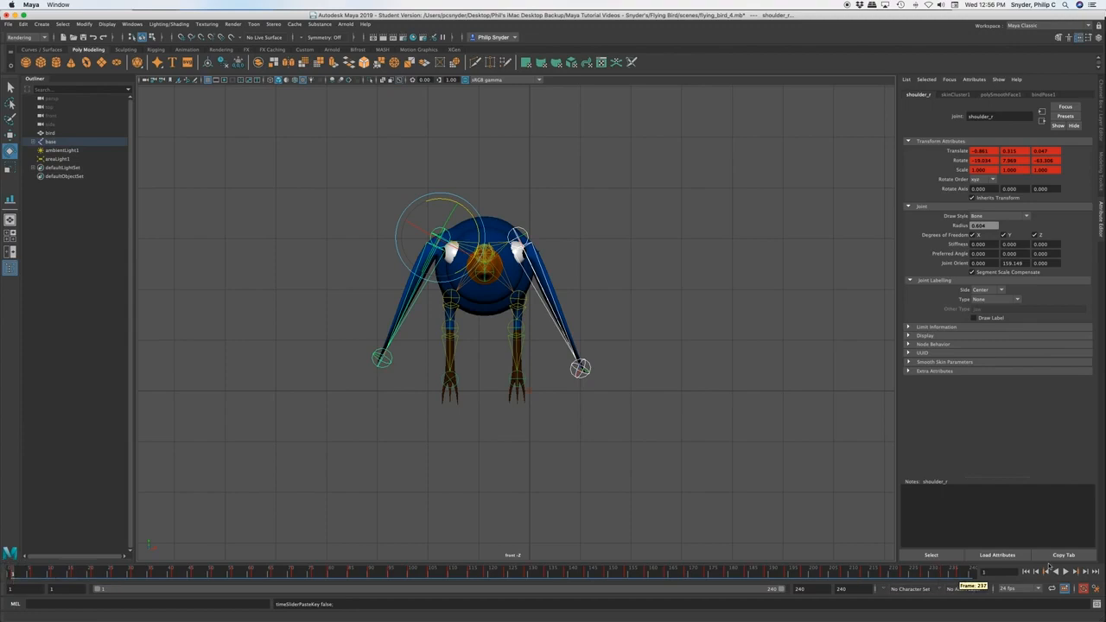
left_click(1066, 571)
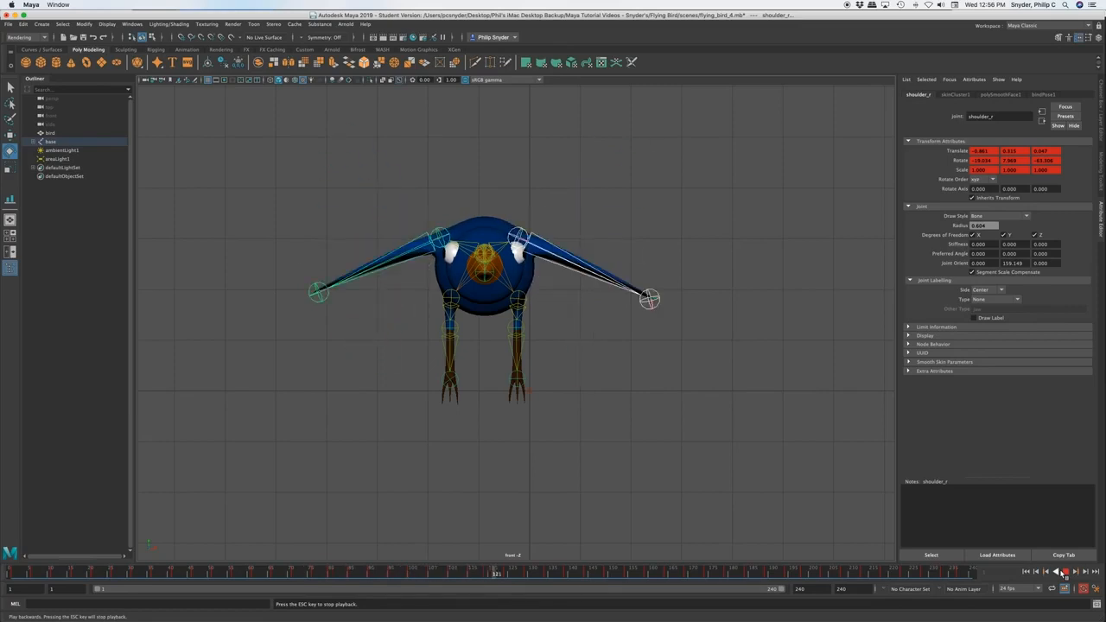
left_click(1066, 571)
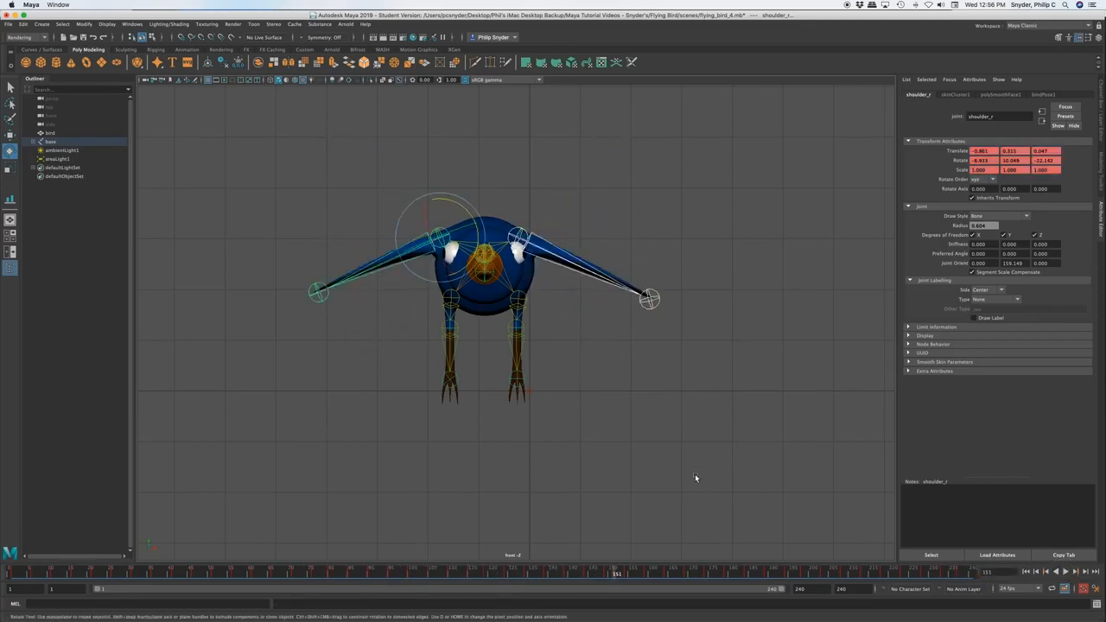
Switch to the perspective view, orbit around the bird and play back the flapping animation
key("space")
key("space")
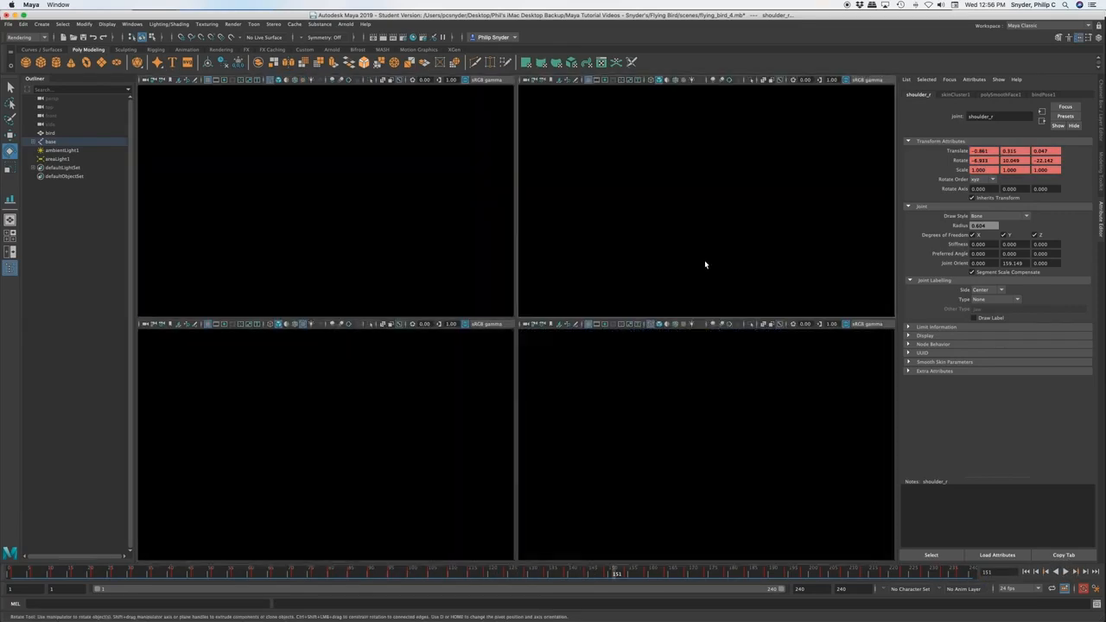
left_click(629, 443)
left_click_drag(660, 456, 633, 471, "alt")
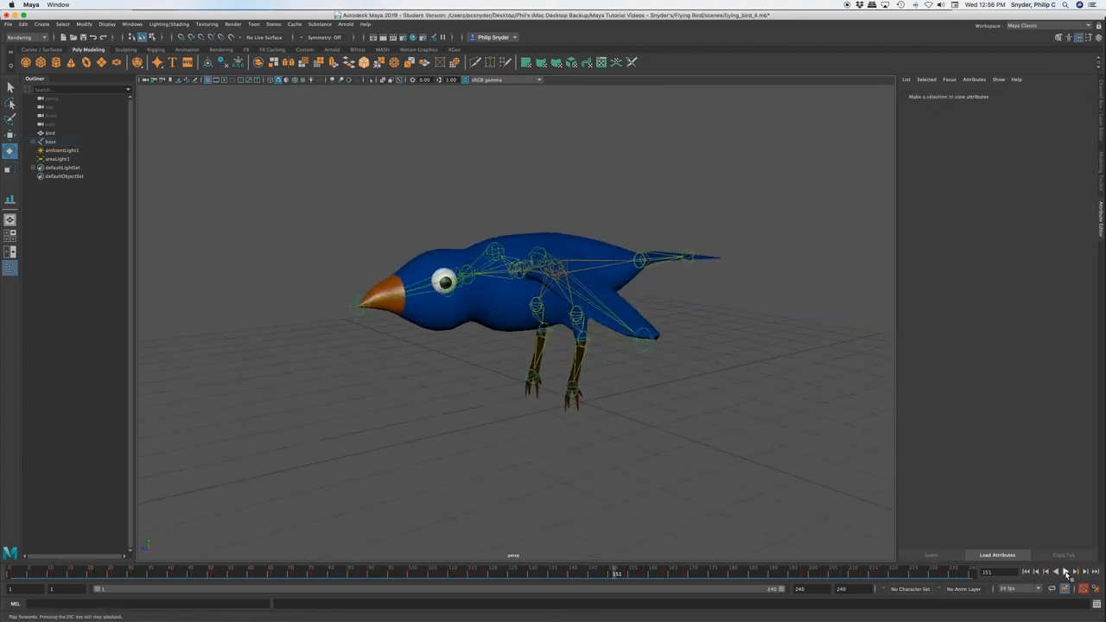
left_click(1065, 572)
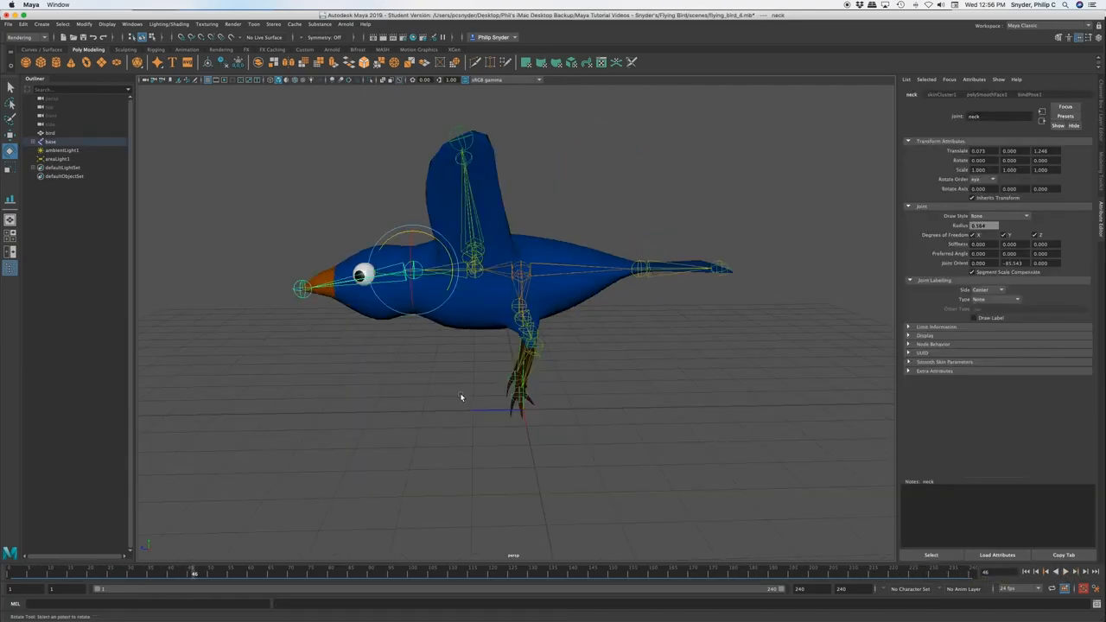
Select the neck and first tail joints, rotate both upward at frame 1, and key the pose
left_click(461, 397)
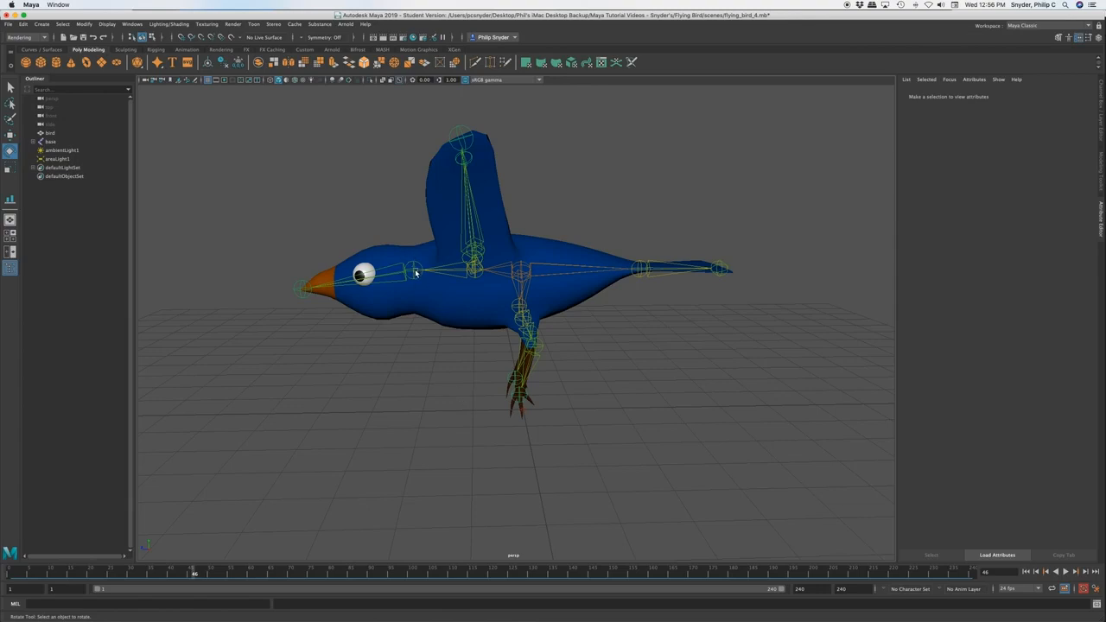
left_click(415, 273)
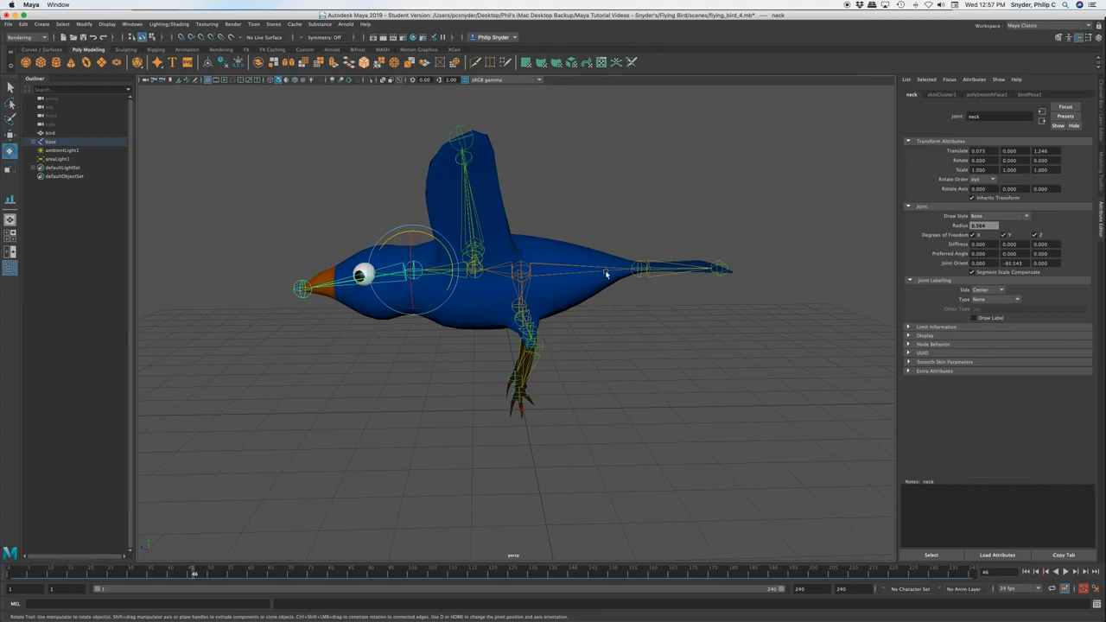
left_click(642, 271)
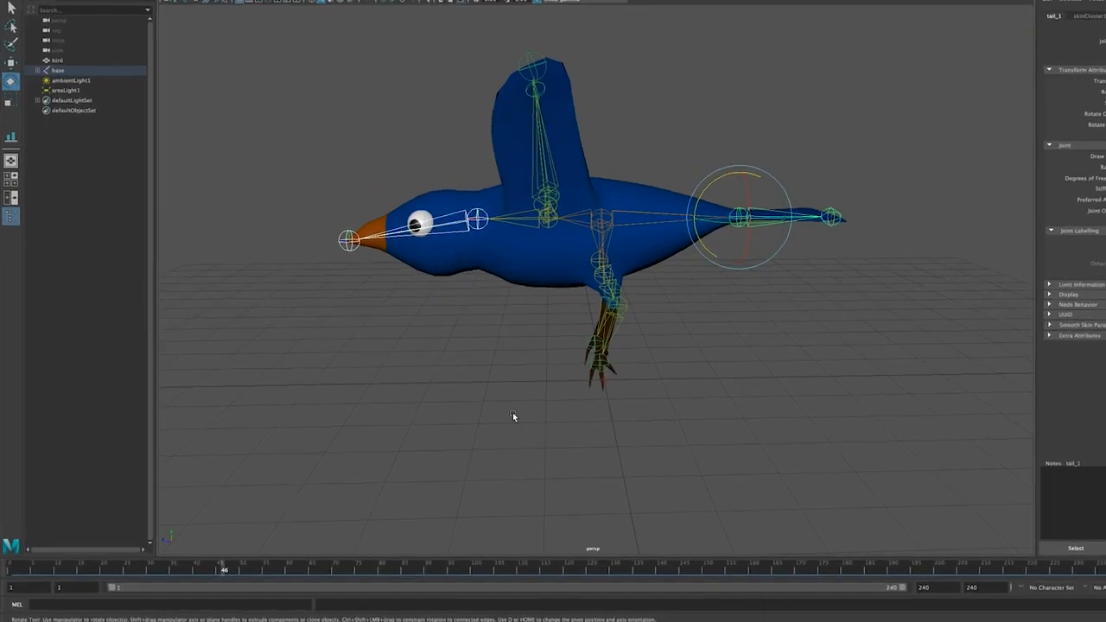
left_click(9, 573)
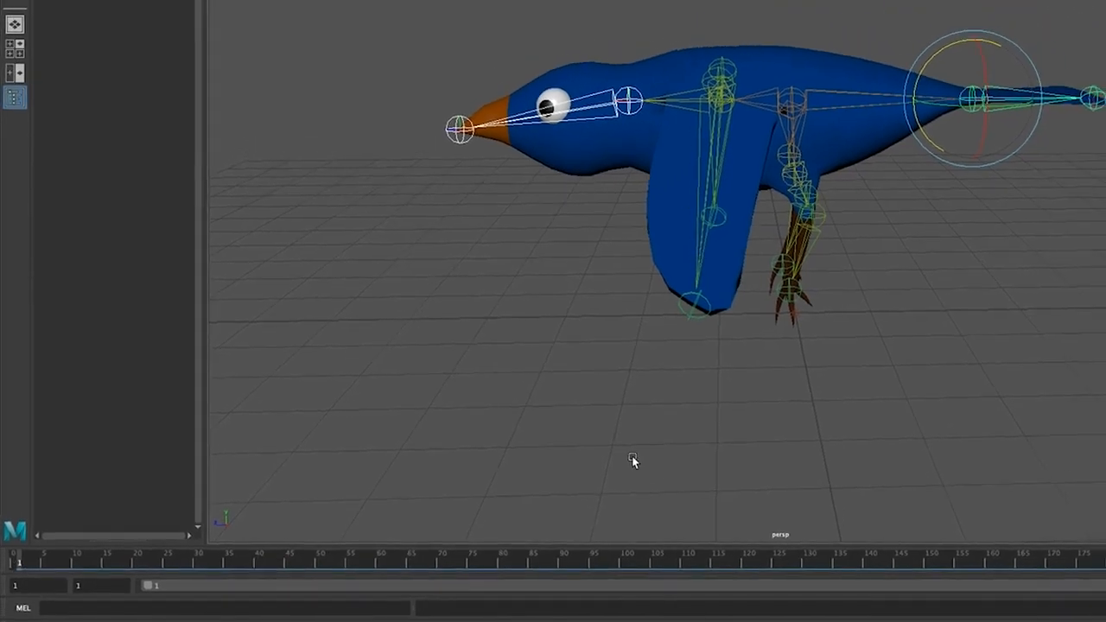
mouse_move(627, 381)
left_mouse_down("alt")
mouse_move(696, 382)
mouse_move(616, 372)
left_mouse_up("alt")
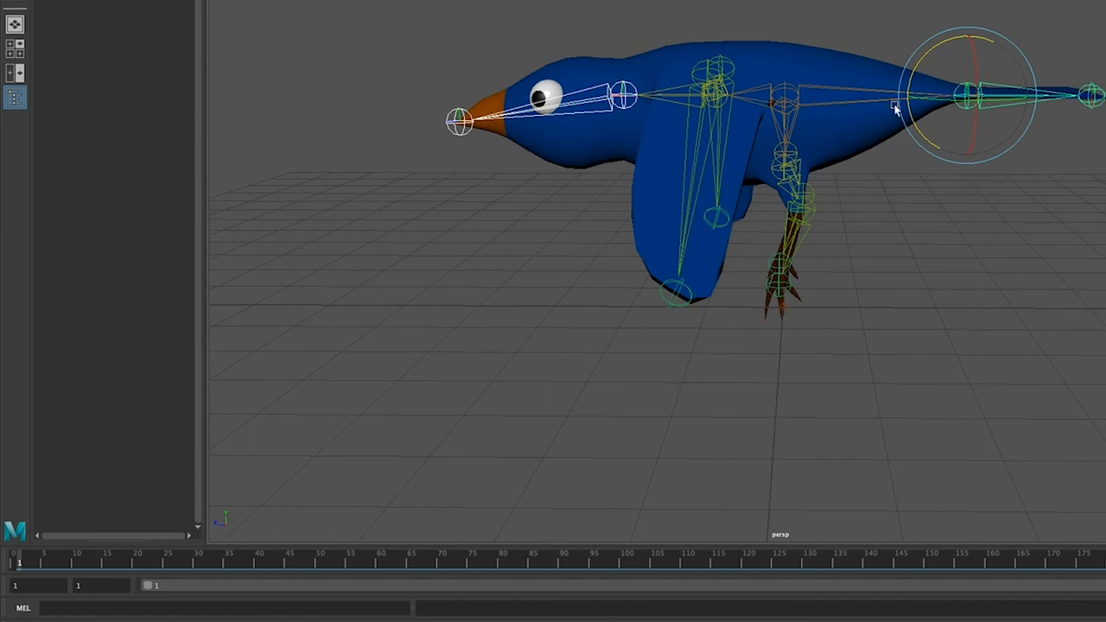
left_click(954, 45)
left_click_drag(955, 45, 948, 46)
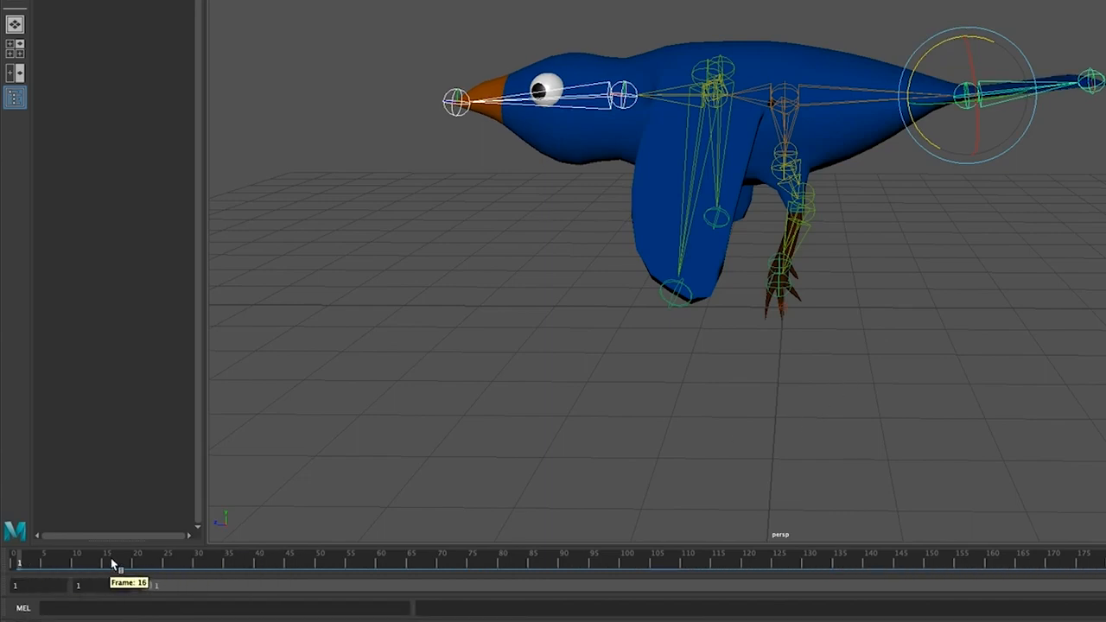
key("s")
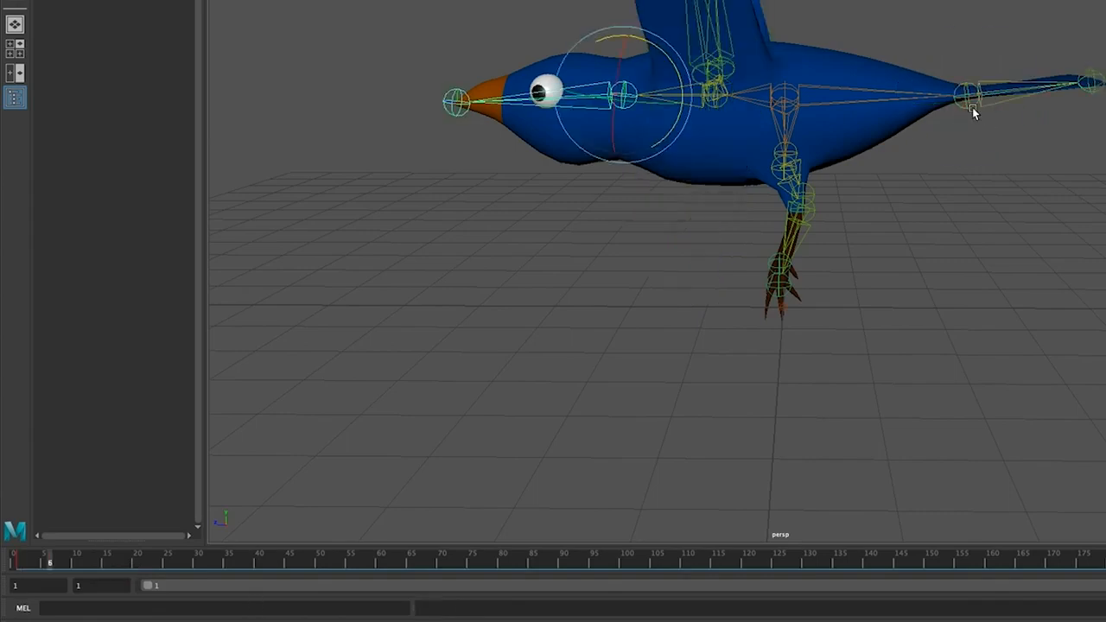
At frame 6, with the neck and first tail joints selected, rotate both downward and key the pose
left_click(971, 109, "shift")
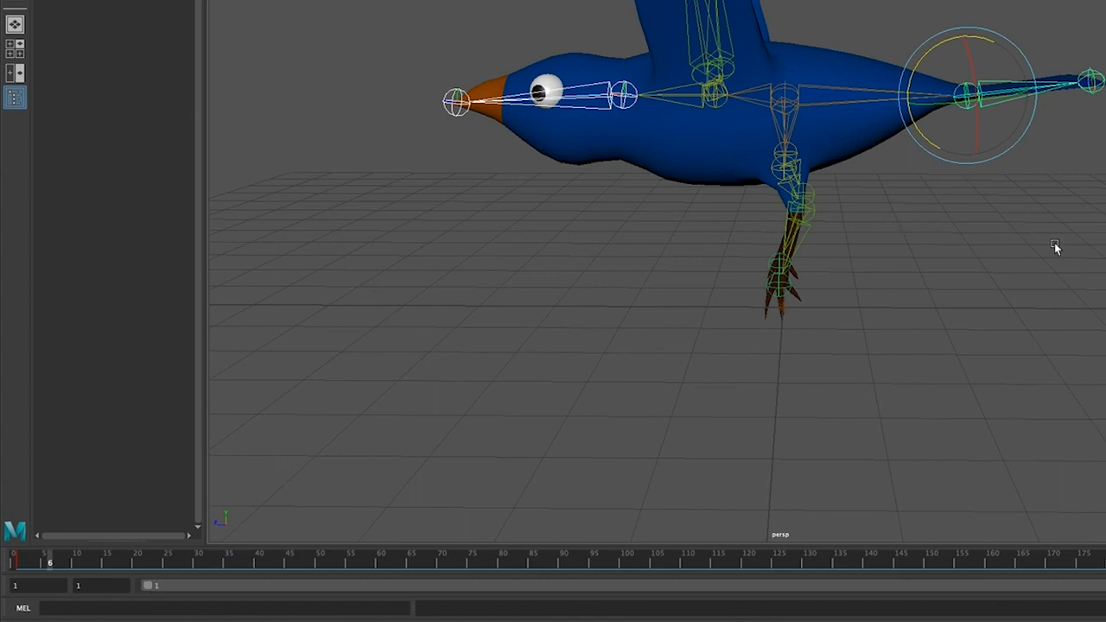
left_click_drag(933, 50, 942, 51)
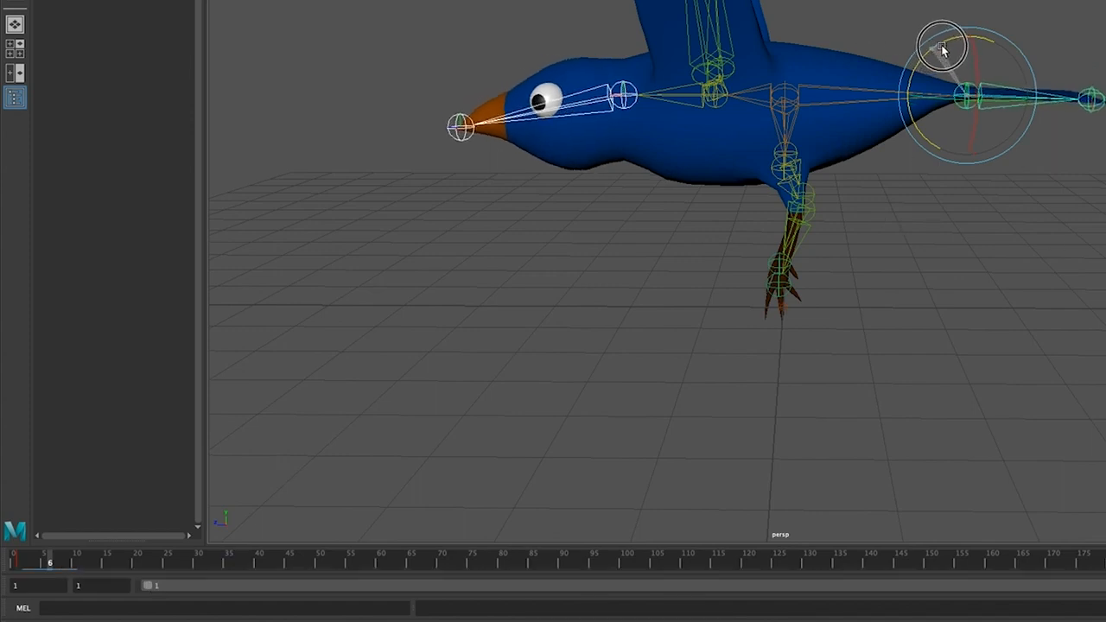
key("s")
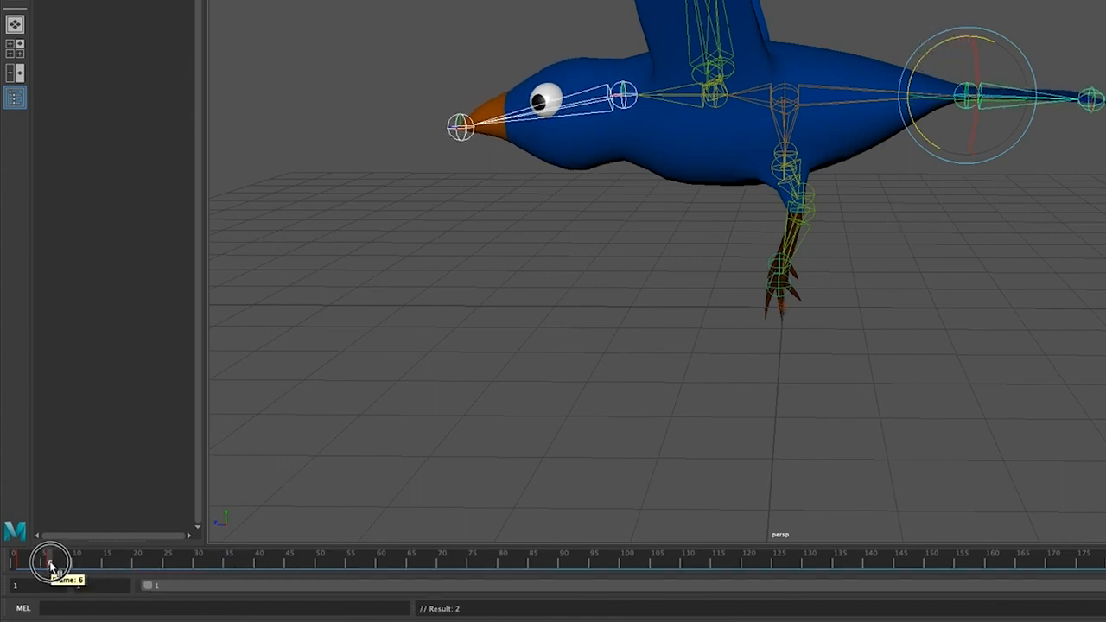
Copy the neck and tail keys from frames 1 to 6 and paste them at frame 11
left_click_drag(19, 564, 50, 562, "shift")
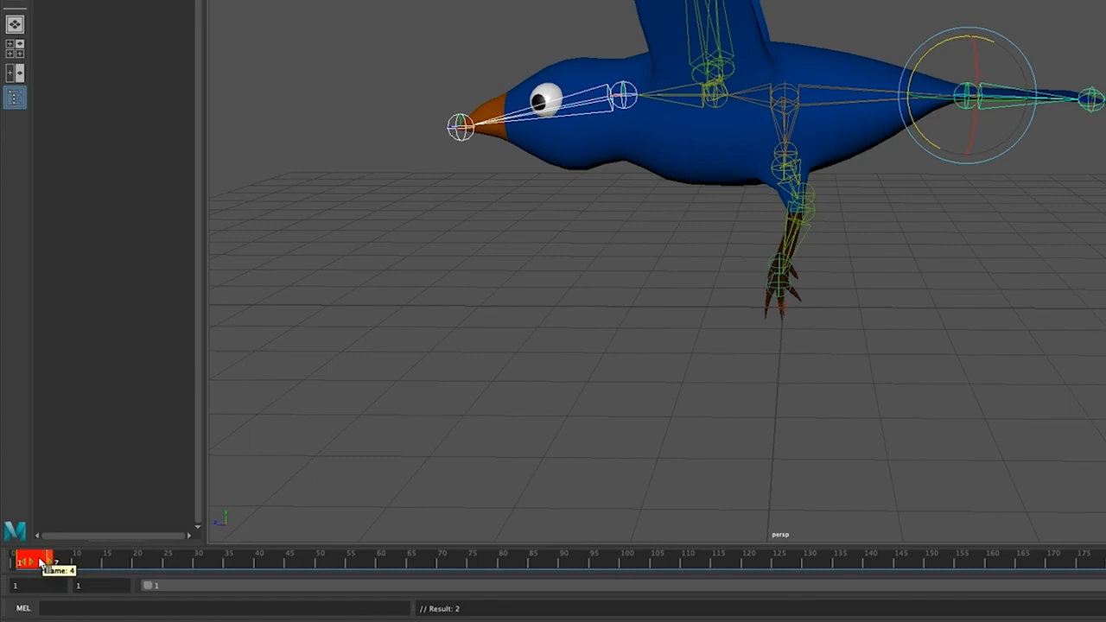
right_click(41, 562)
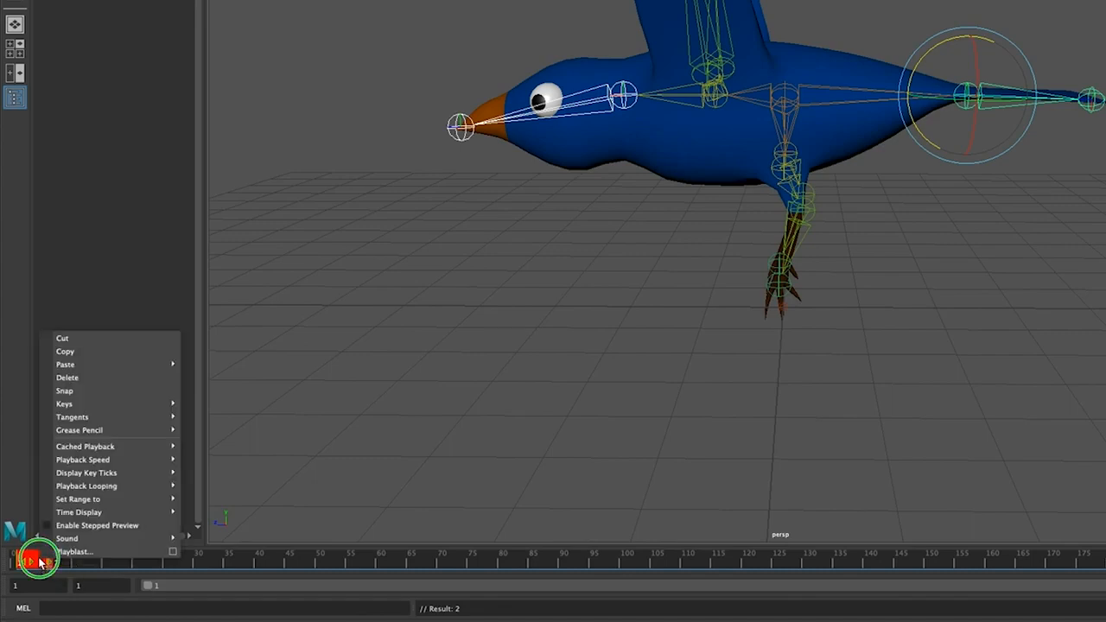
left_click(105, 351)
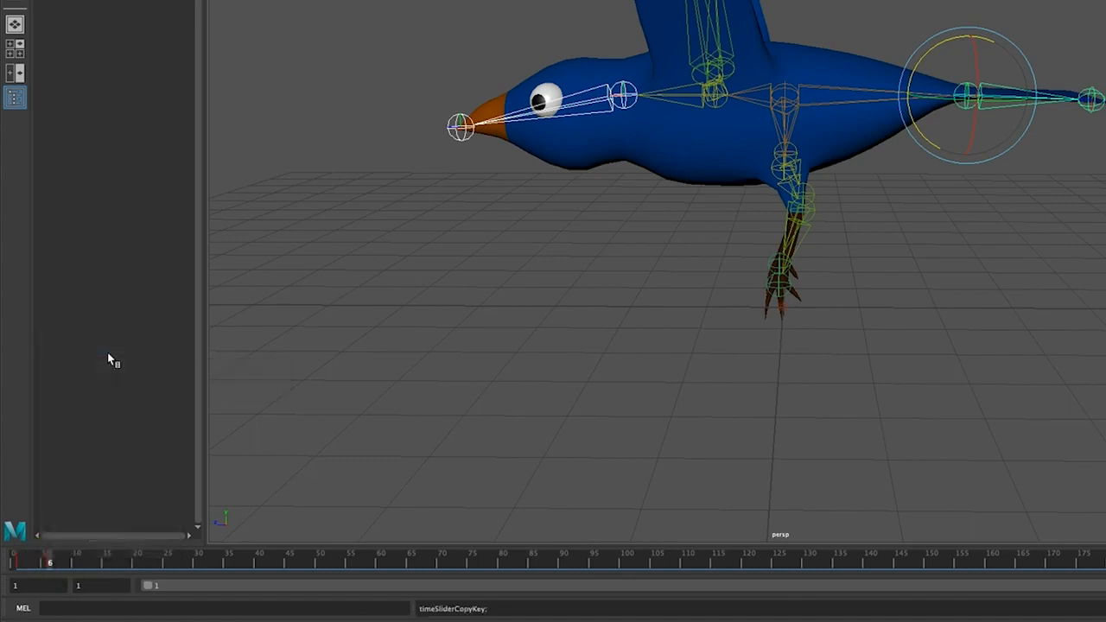
left_click(79, 561)
right_click(81, 564)
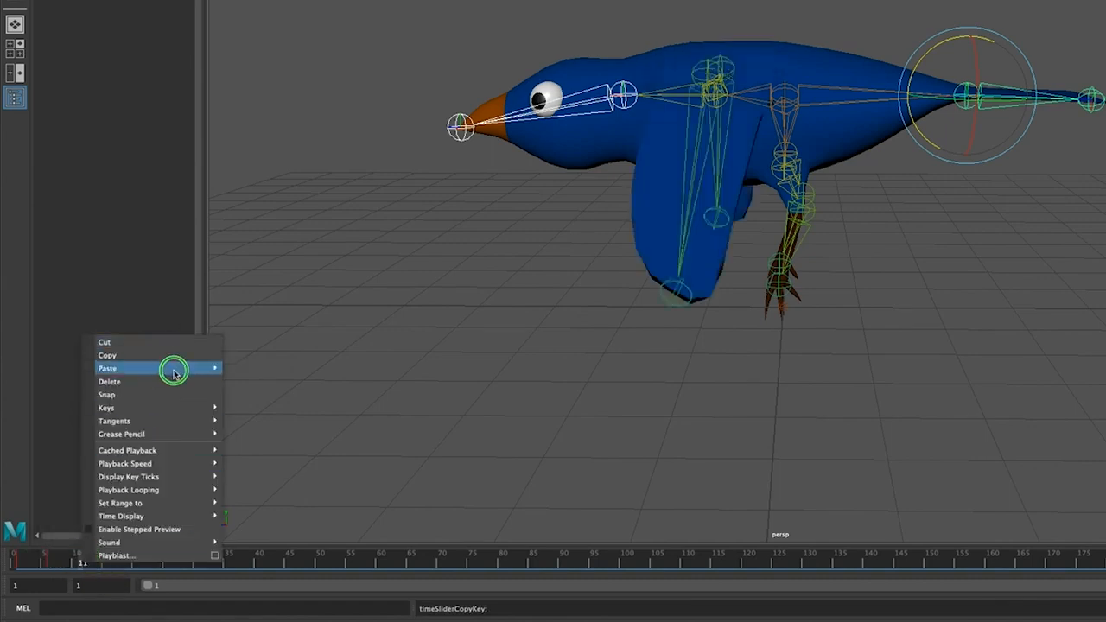
mouse_move(173, 368)
left_click(267, 379)
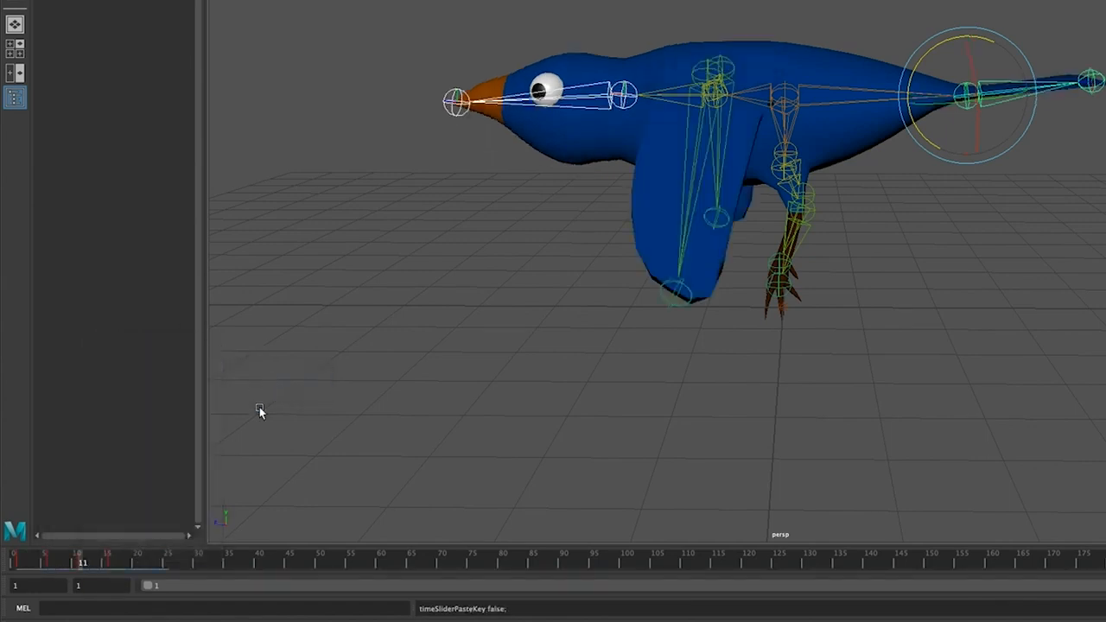
Copy the neck and tail keys from frames 1 to 16 and paste them at frame 20
left_click_drag(86, 563, 115, 572)
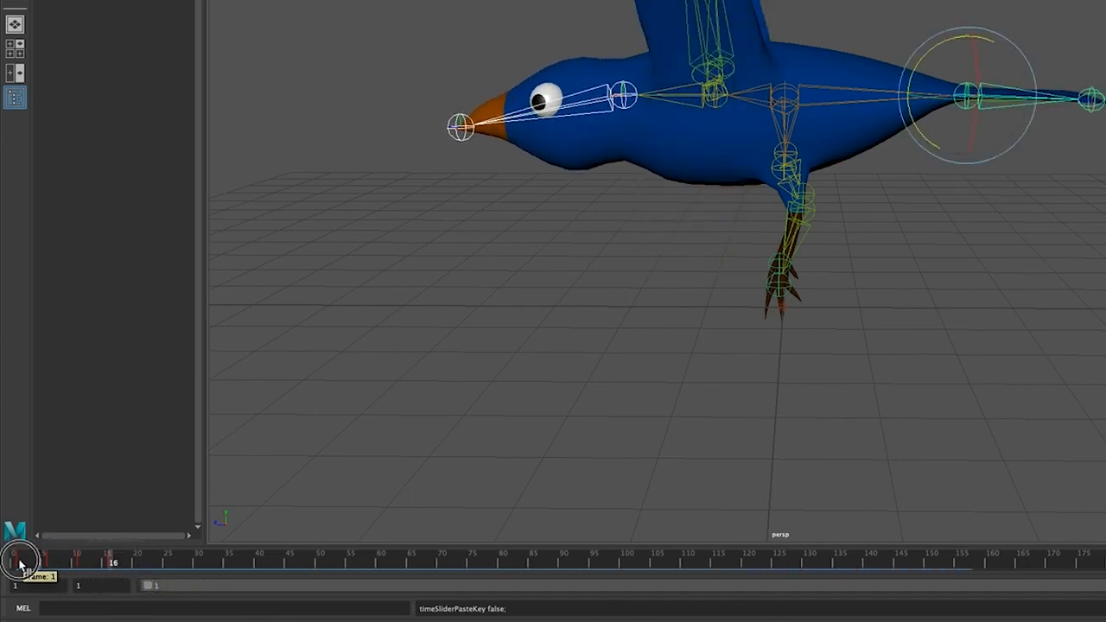
left_click(20, 563)
left_click_drag(21, 564, 113, 572, "shift")
right_click_drag(90, 571, 168, 353)
left_click(139, 567)
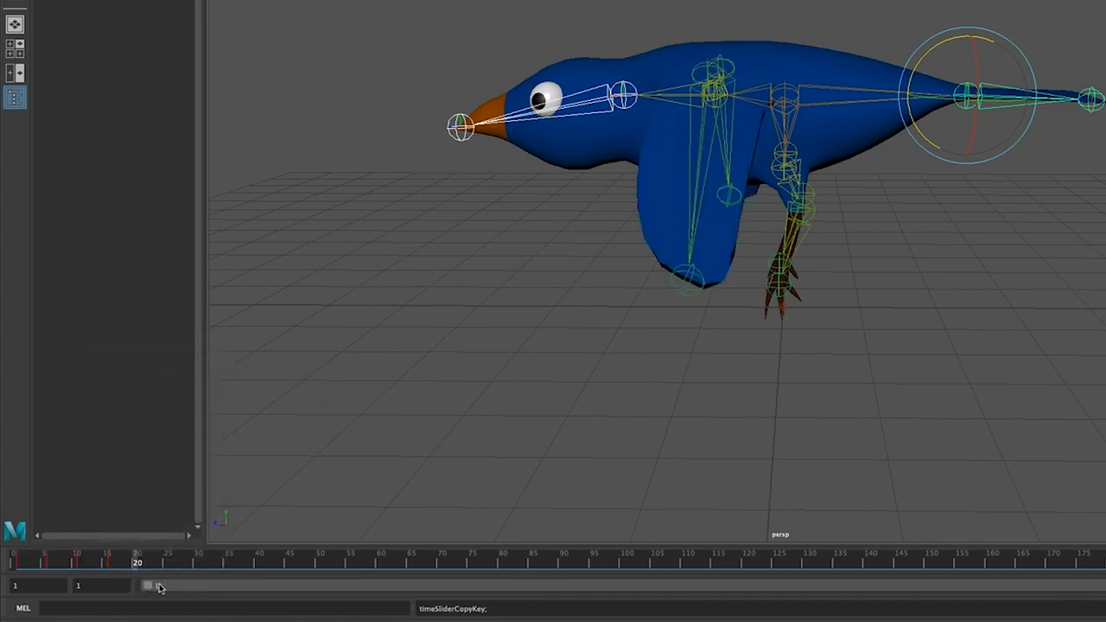
right_click_drag(139, 567, 302, 385)
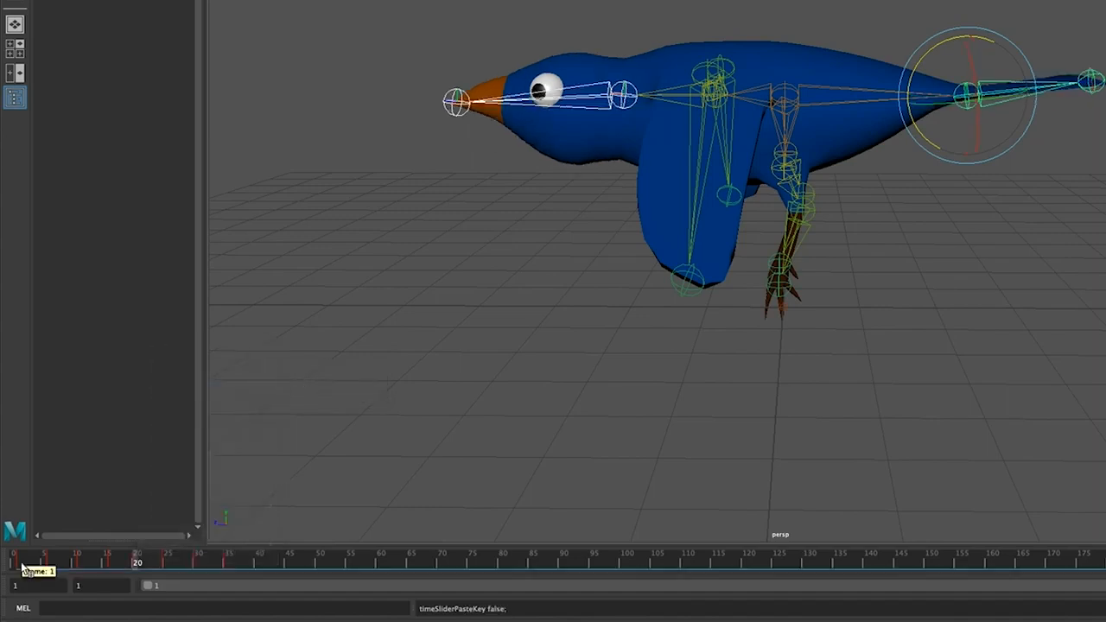
Copy all neck and tail keys between frames 1 and 36 and paste them at frame 40
left_click(19, 566)
left_click_drag(19, 566, 227, 567, "shift")
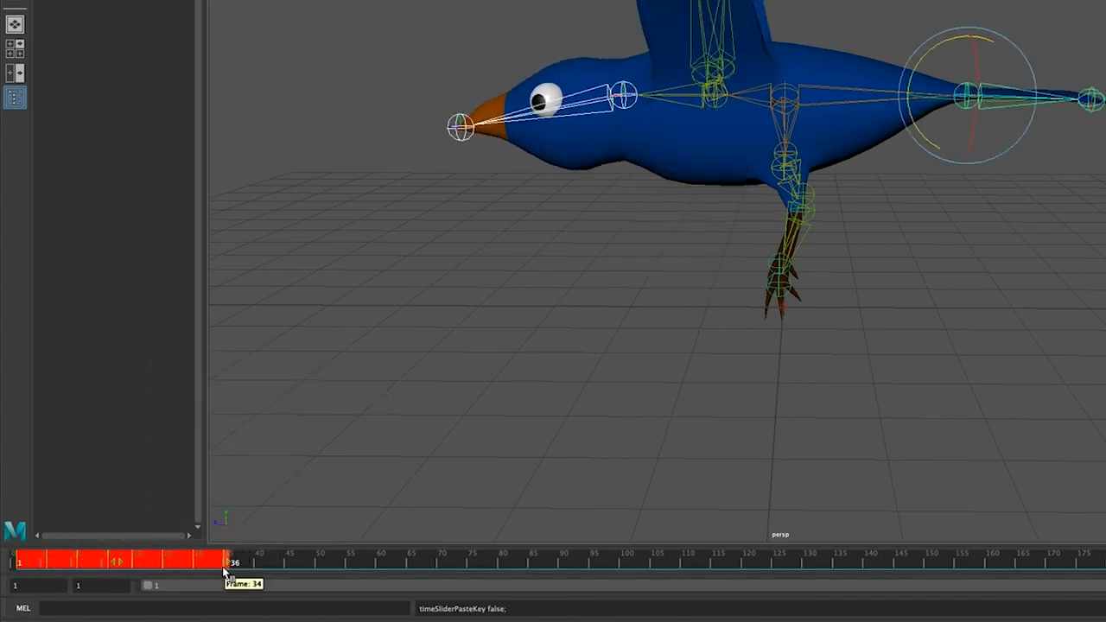
right_click_drag(202, 561, 201, 556)
left_click(267, 353)
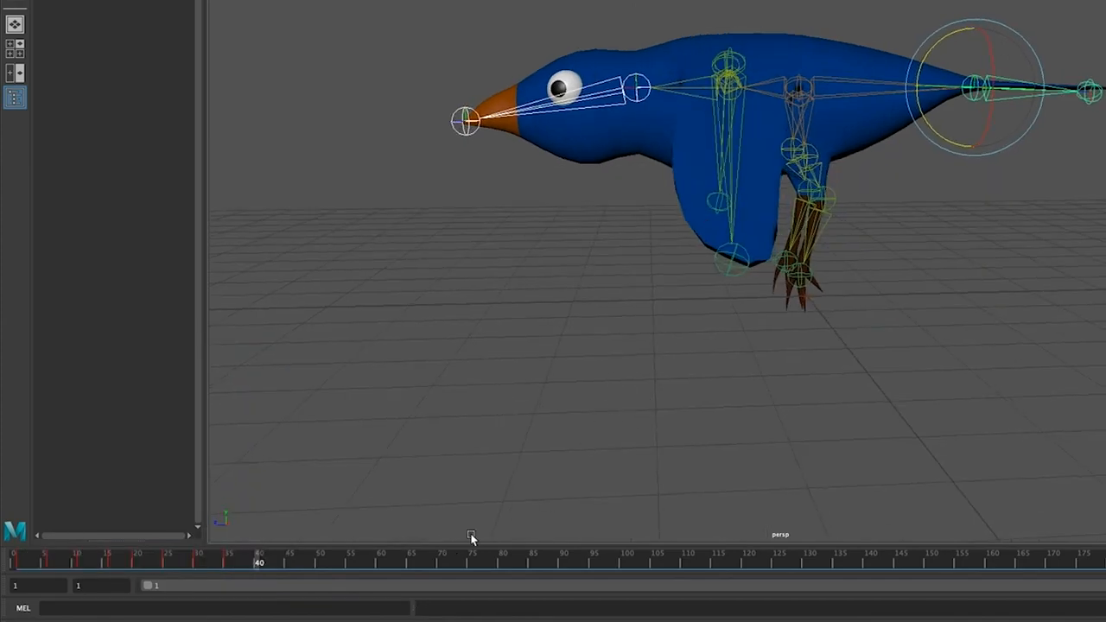
right_click_drag(257, 562, 437, 381)
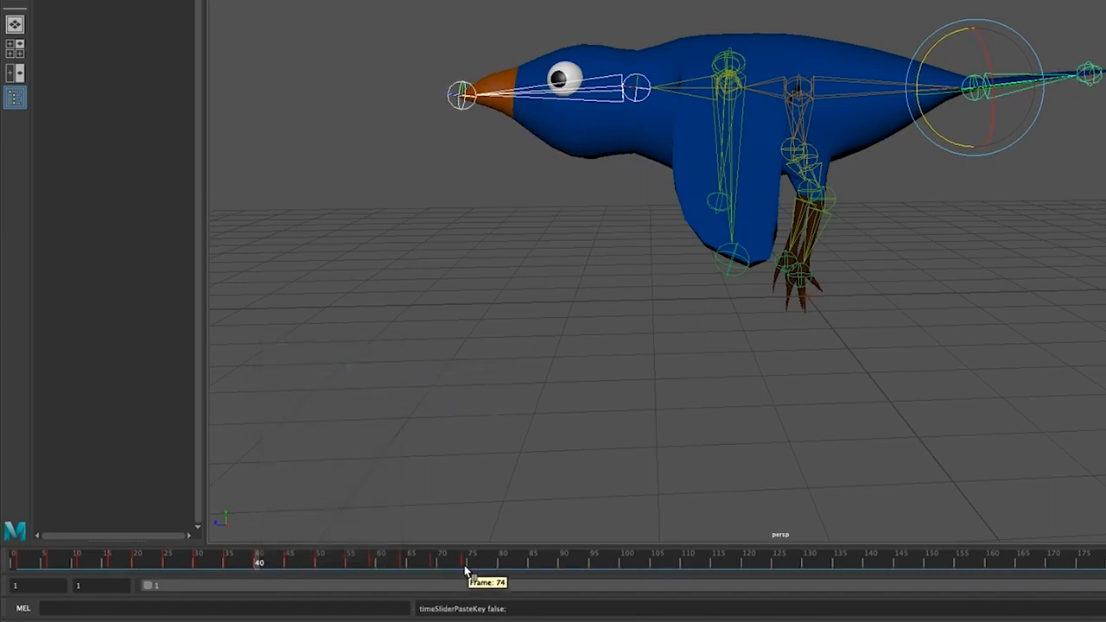
Cut the neck and tail keys between frames 59 and 75, paste them at frame 61, and scrub through the result
mouse_move(464, 570)
left_mouse_down()
mouse_move(44, 548)
mouse_move(451, 577)
mouse_move(284, 562)
mouse_move(466, 562)
left_mouse_up()
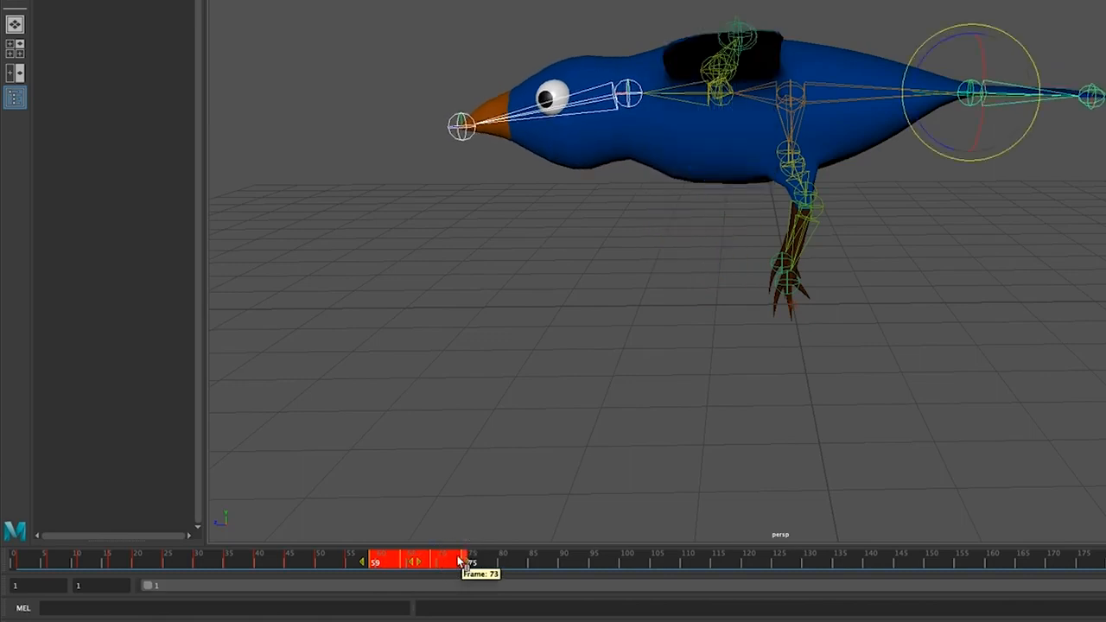
right_click(446, 565)
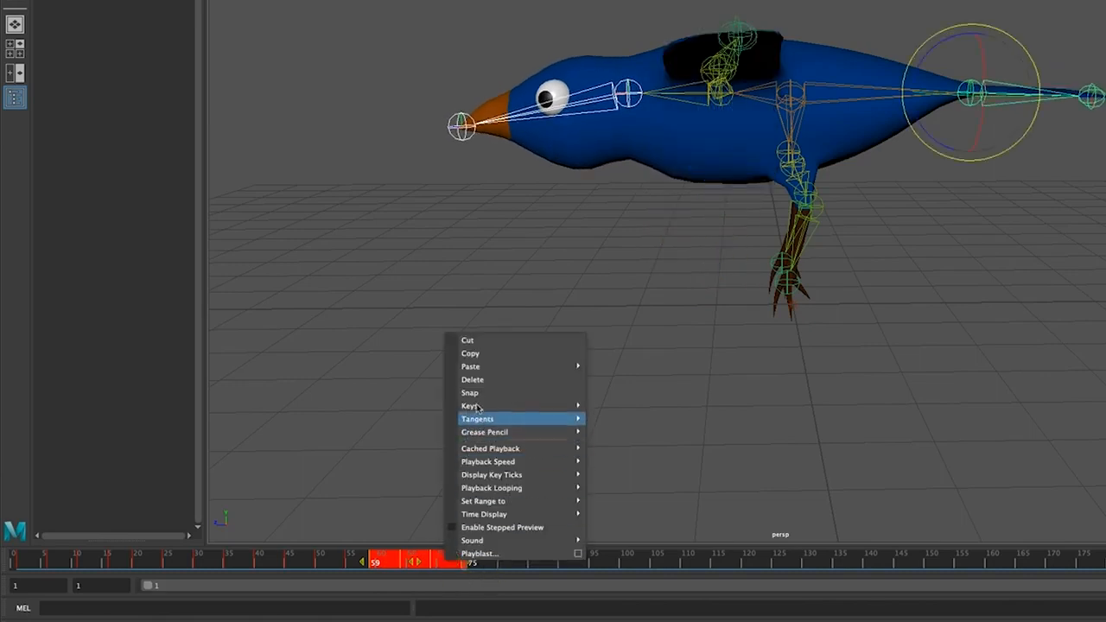
left_click(482, 343)
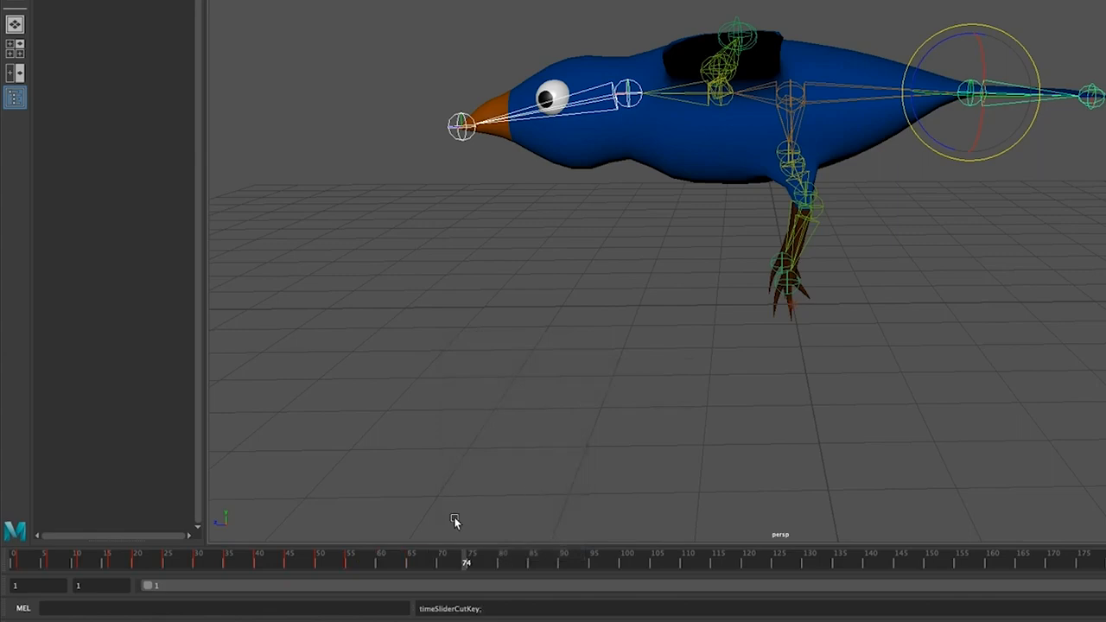
left_click(389, 566)
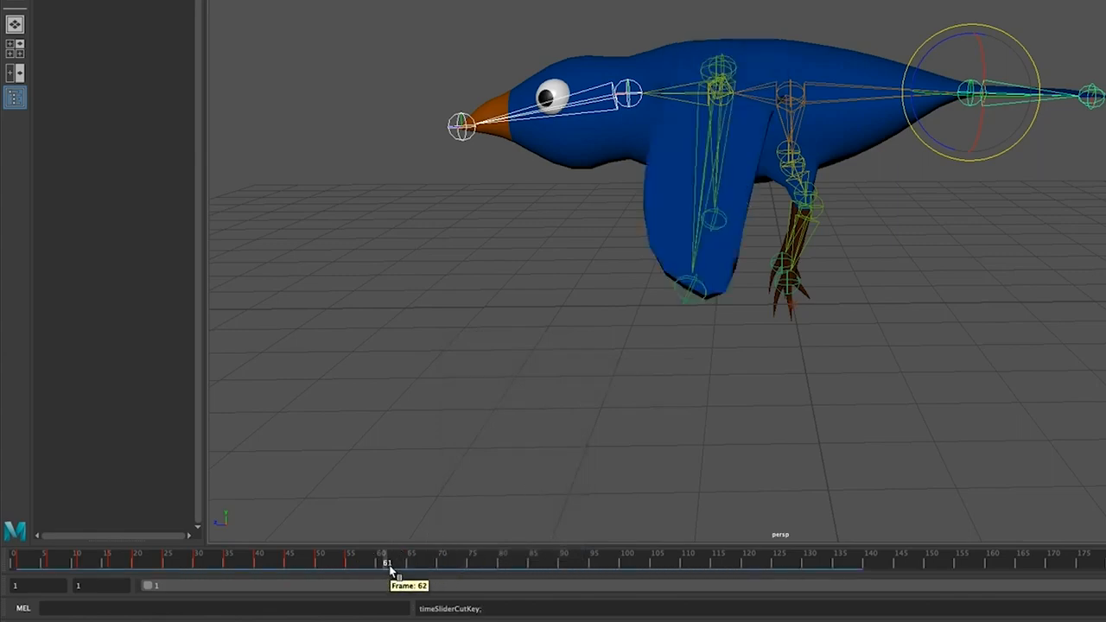
right_click(388, 563)
mouse_move(464, 369)
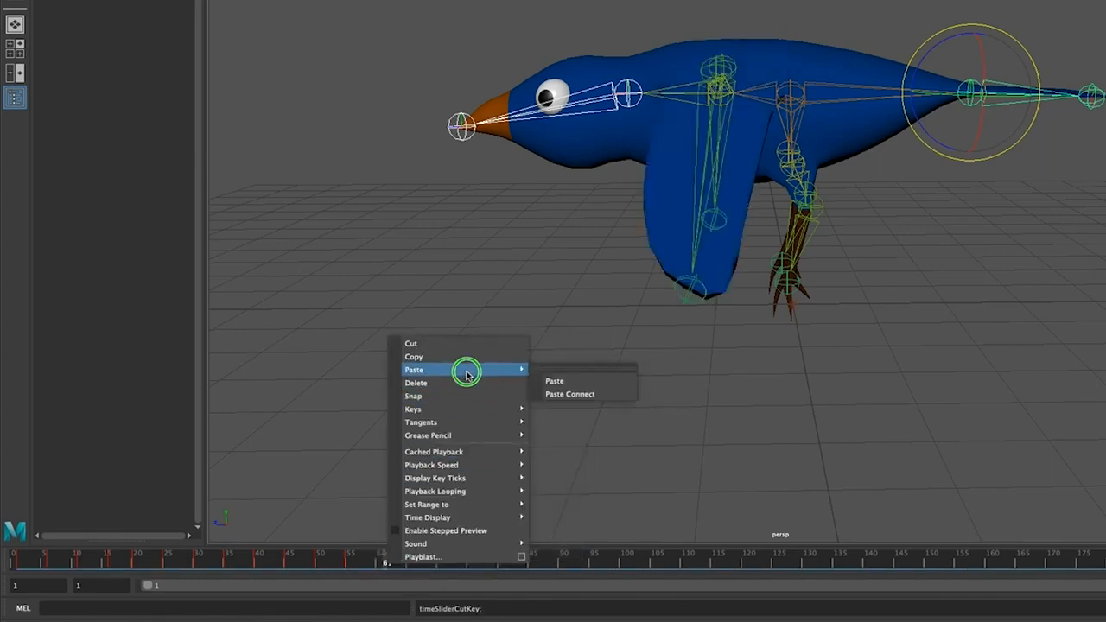
left_click(575, 385)
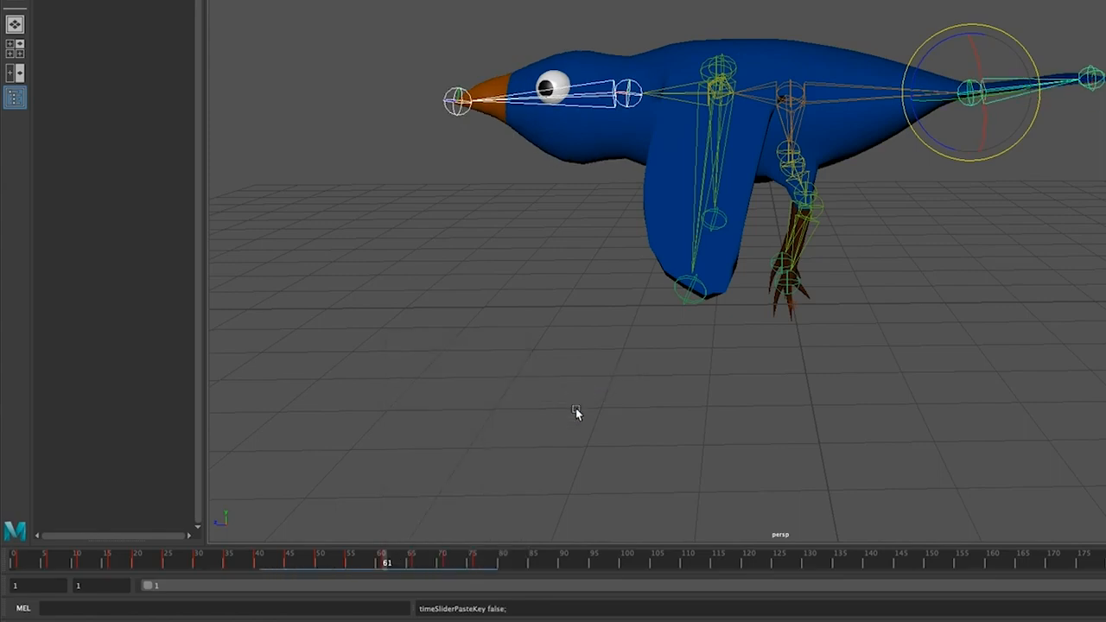
left_click_drag(457, 565, 431, 570)
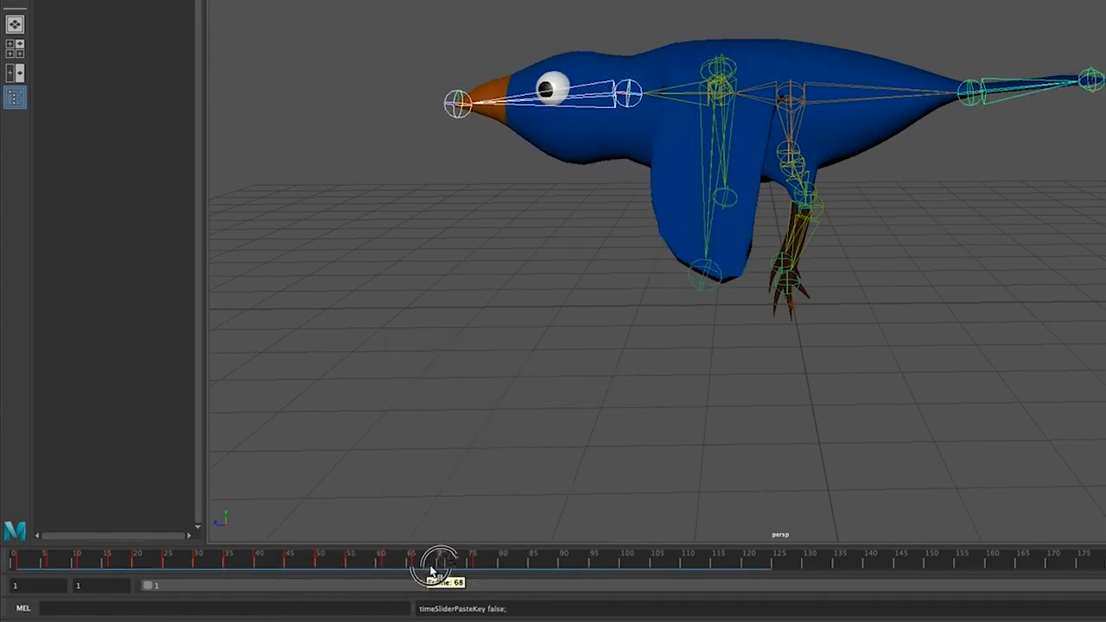